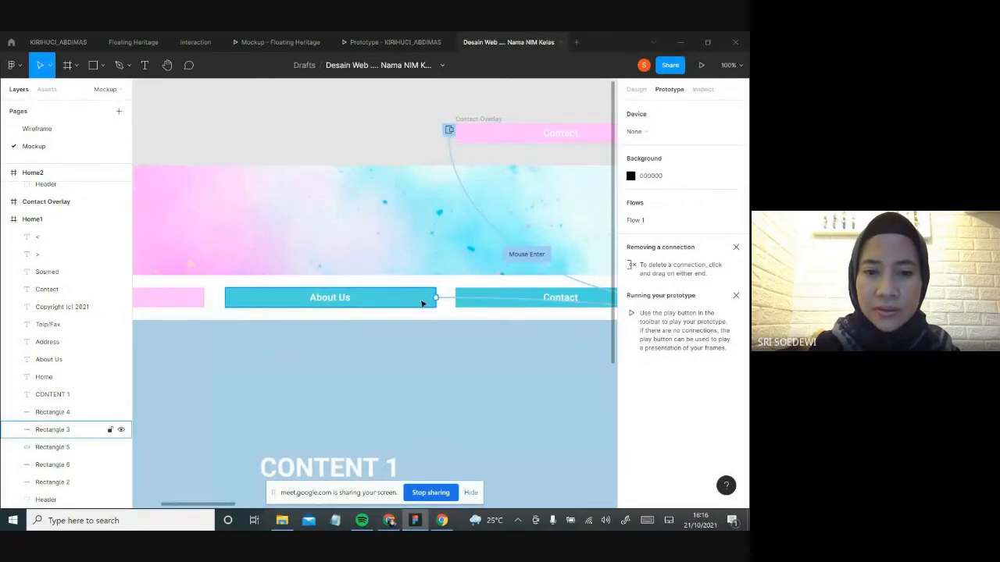
Draw a small right-pointing triangle, about 12.5 × 14, near the right end of the About Us button with the Pen tool.
click(119, 65)
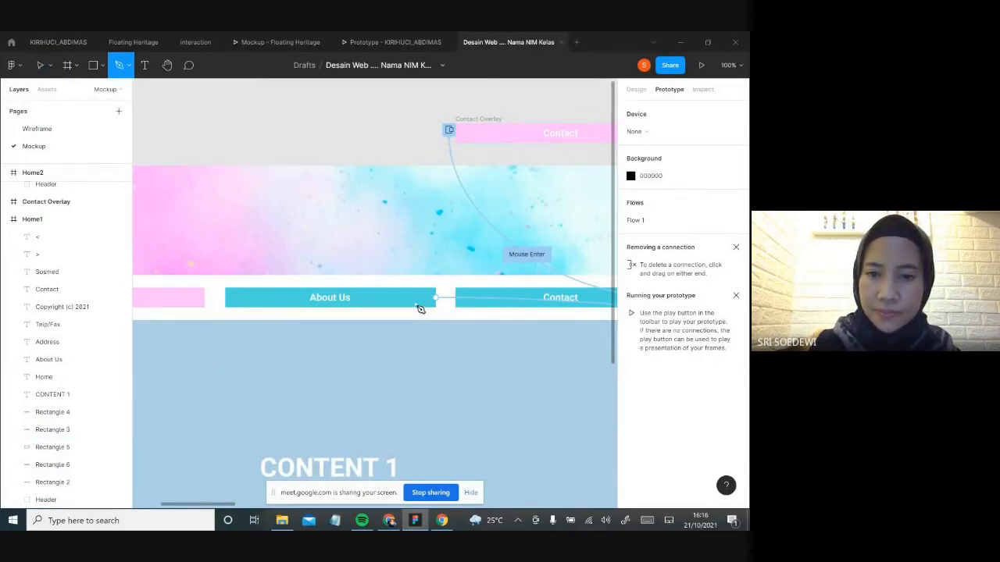
key(ctrl+plus)
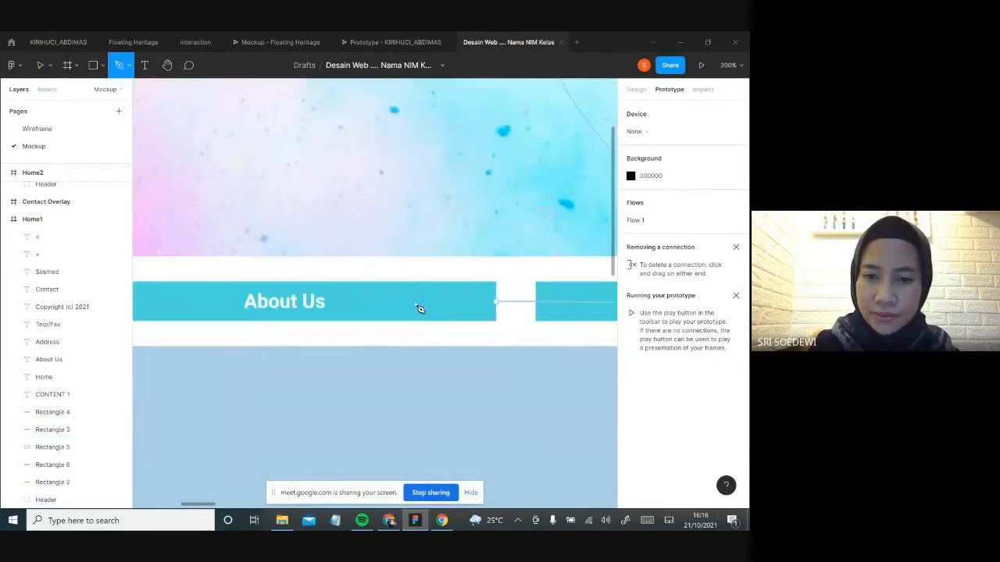
click(469, 309)
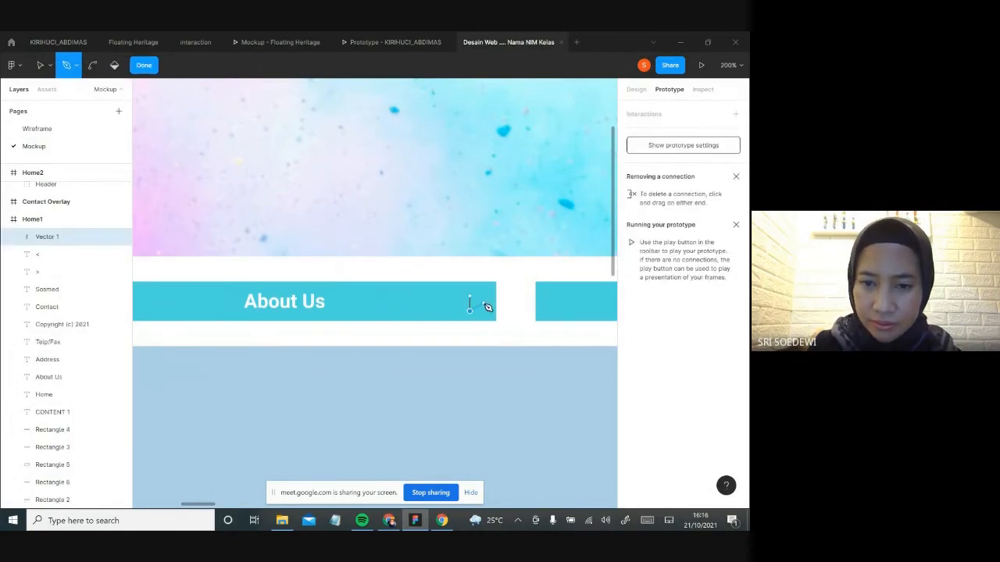
click(471, 298)
click(483, 303)
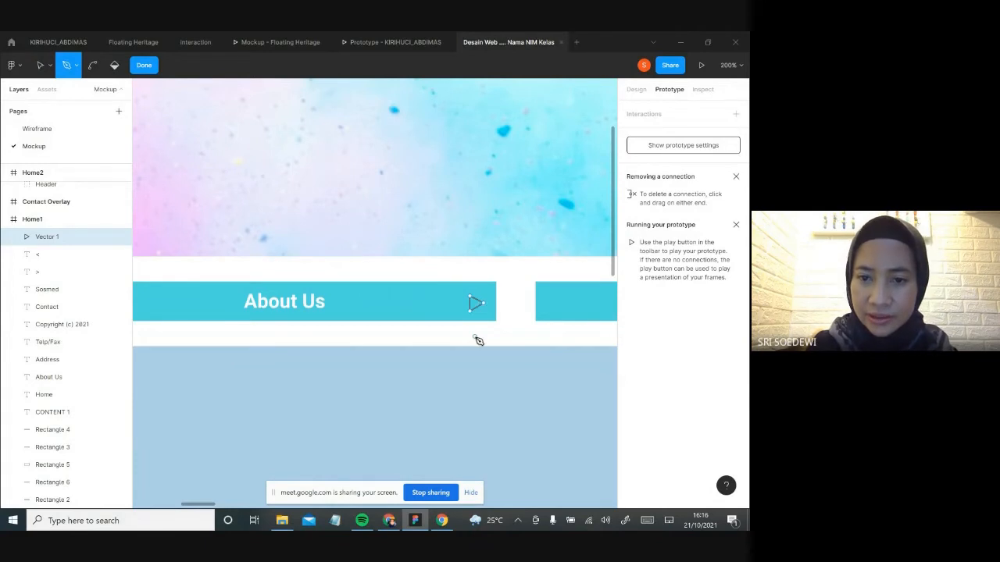
Give the triangle a solid white FFFFFF fill, remove its stroke, and finish the vector editing.
click(638, 91)
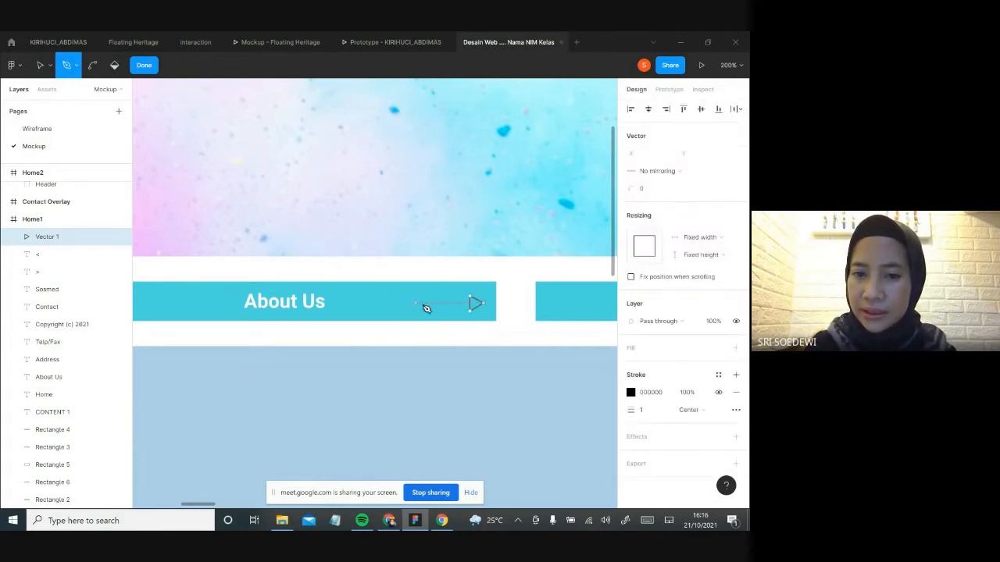
key(v)
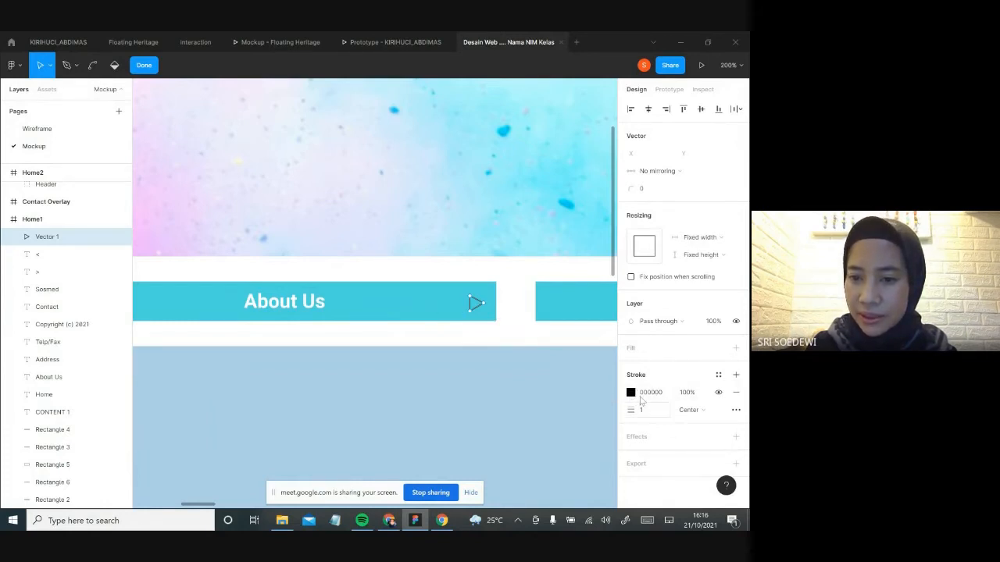
click(735, 348)
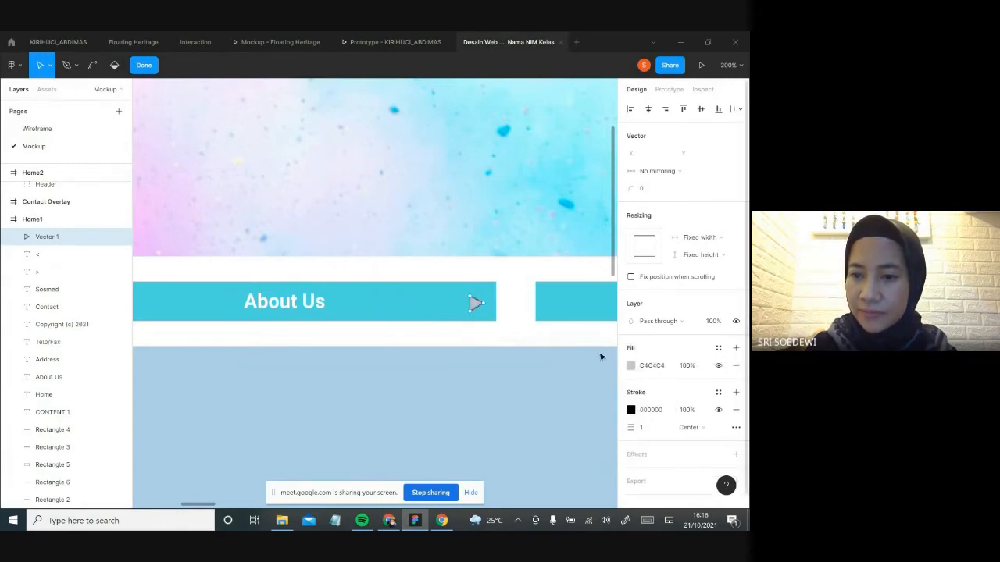
click(631, 365)
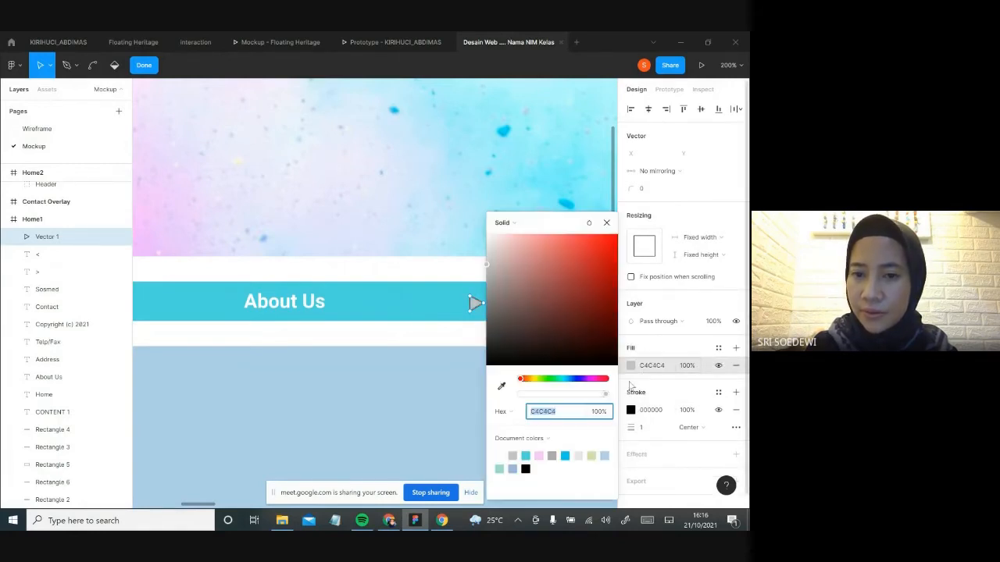
click(488, 247)
drag(495, 247, 485, 233)
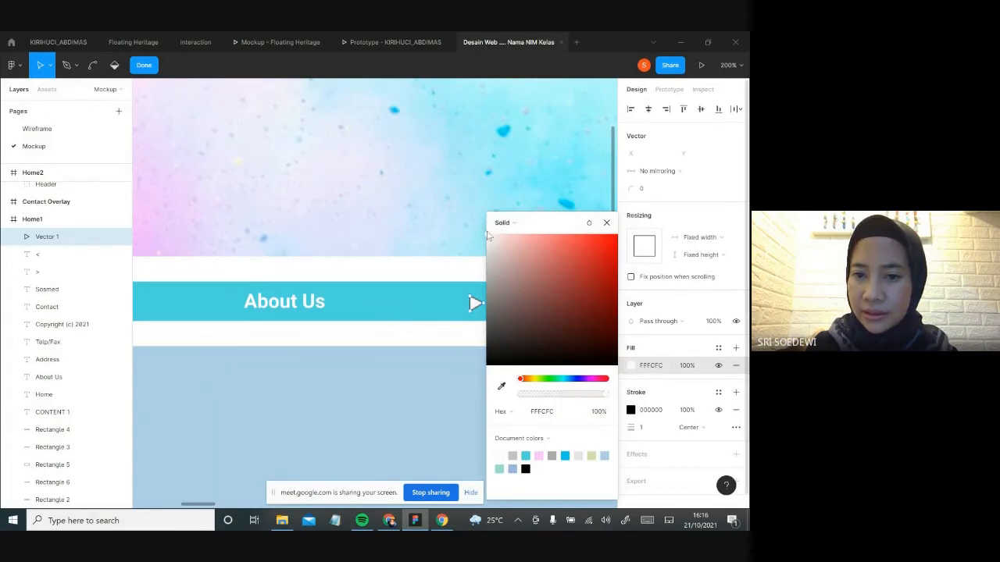
click(607, 222)
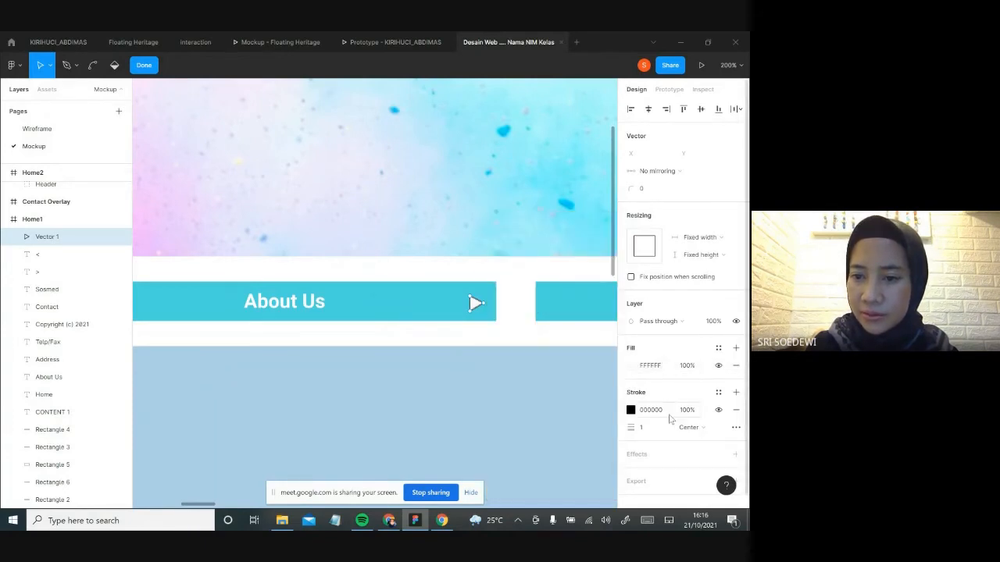
click(736, 411)
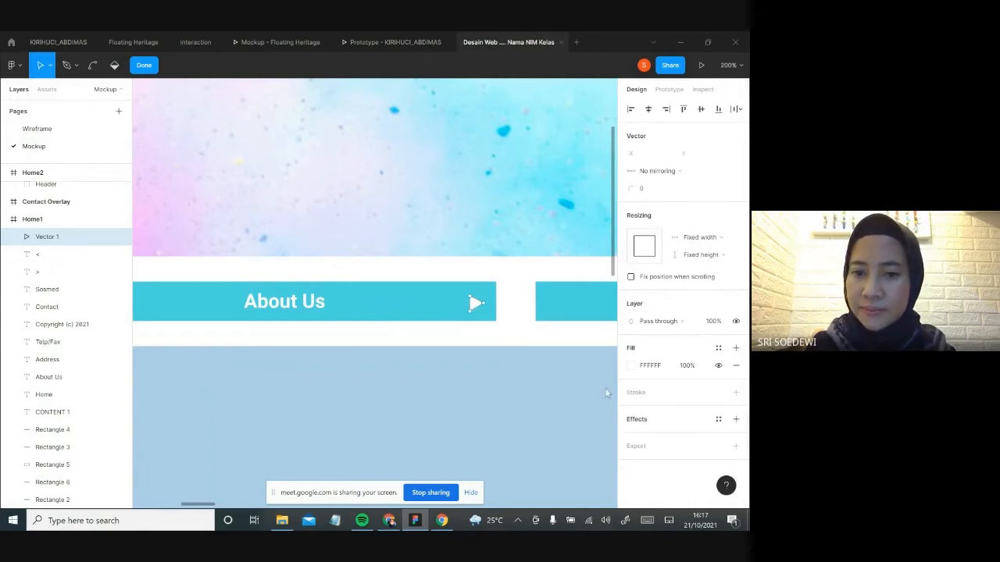
click(151, 68)
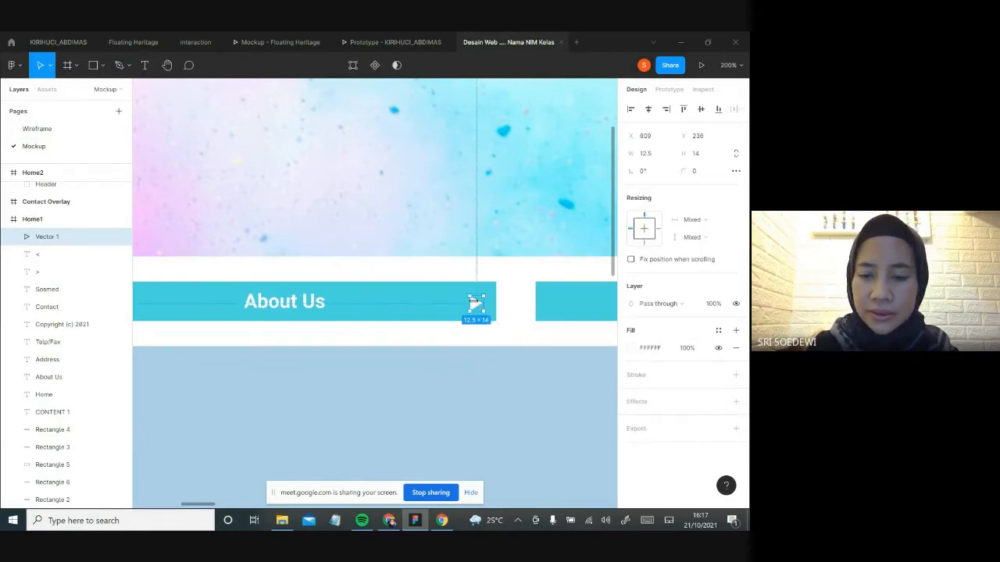
Nudge the triangle's right tip inward so the shape is 11.5 wide.
double_click(477, 306)
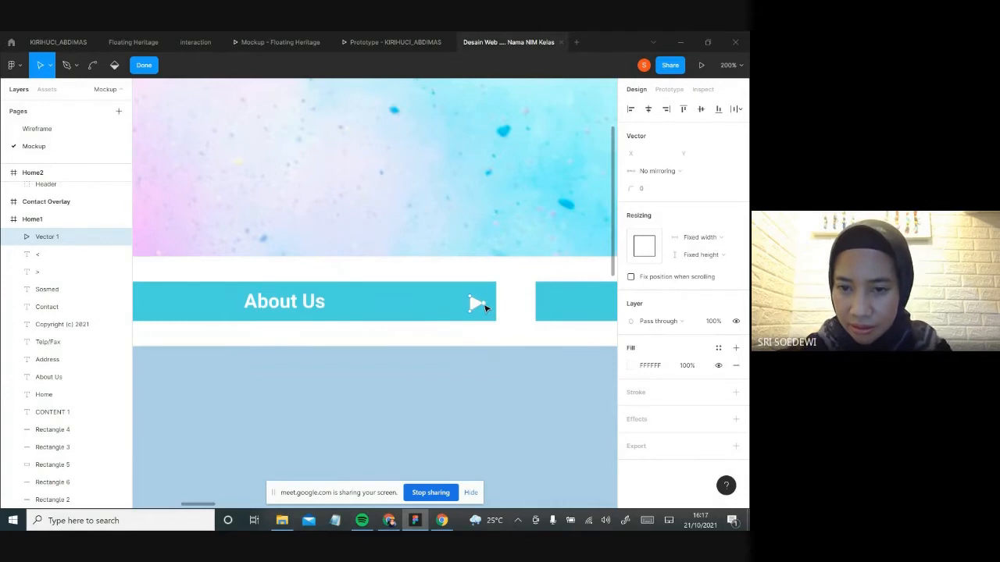
click(483, 305)
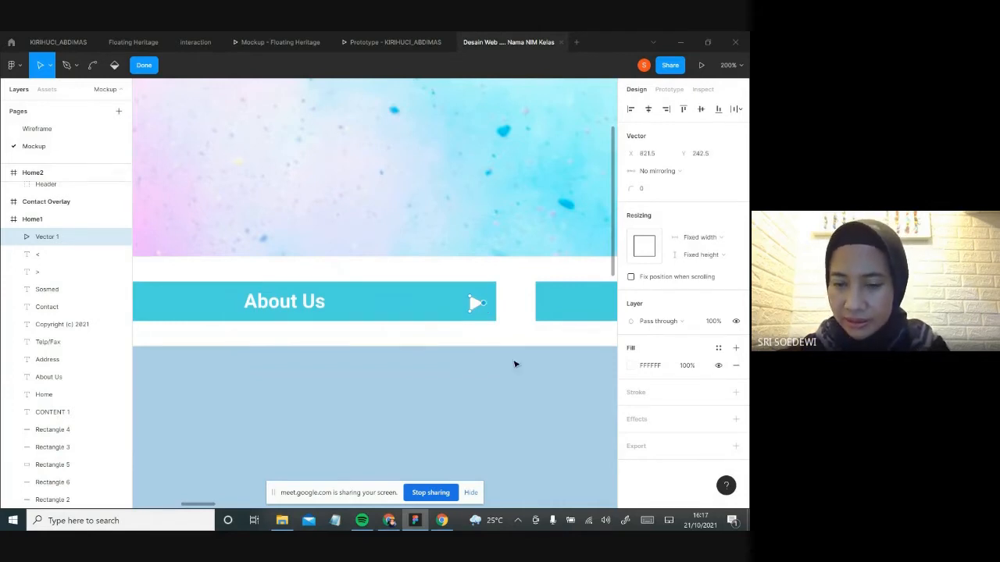
key(Left)
key(Right)
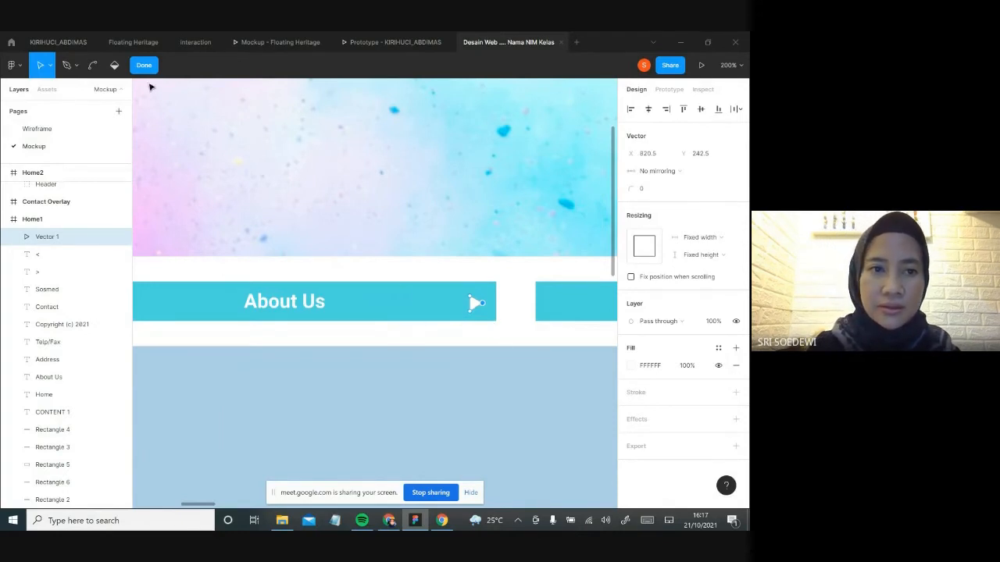
click(145, 65)
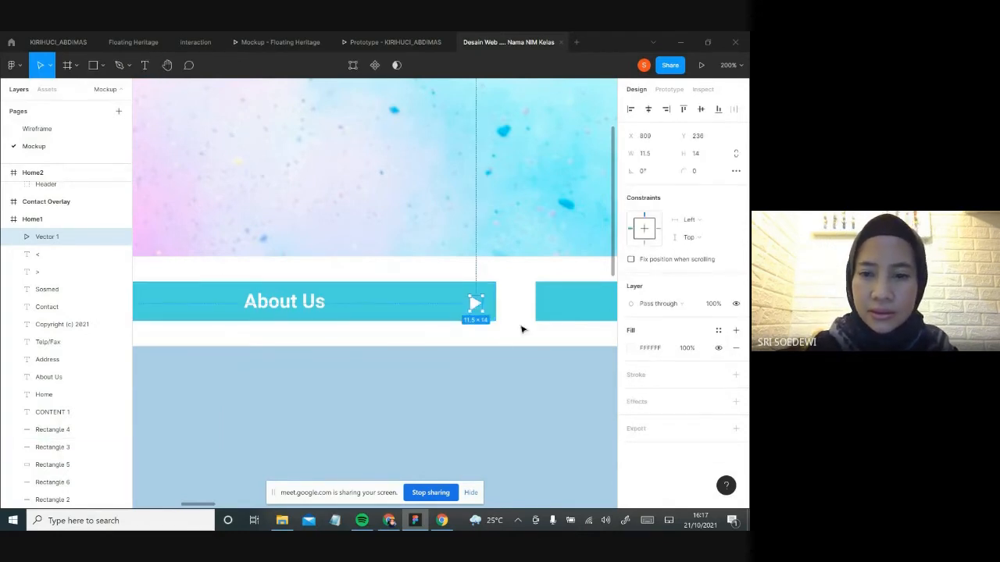
Align the triangle and the About Us button rectangle on their vertical centers.
shift+click(486, 302)
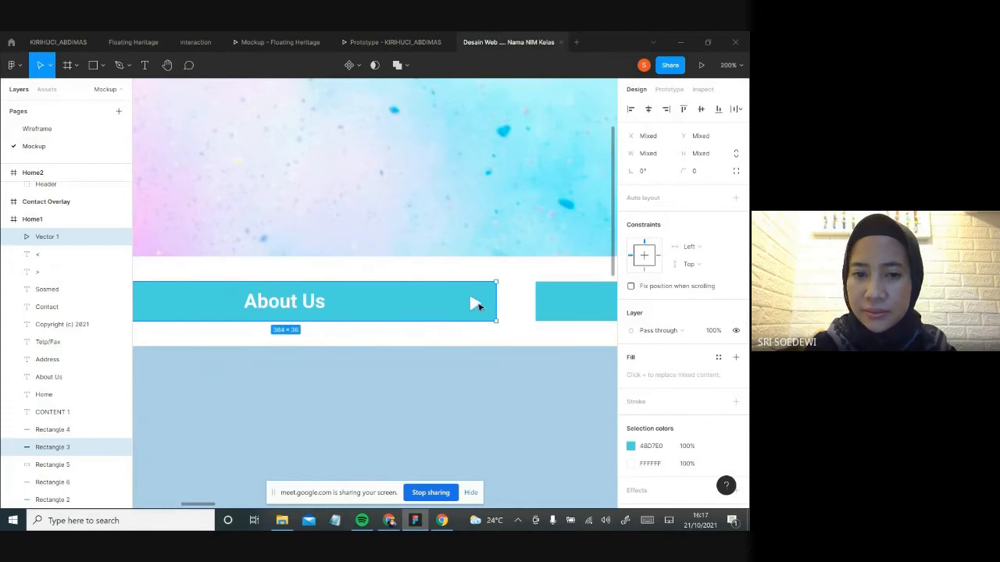
click(702, 111)
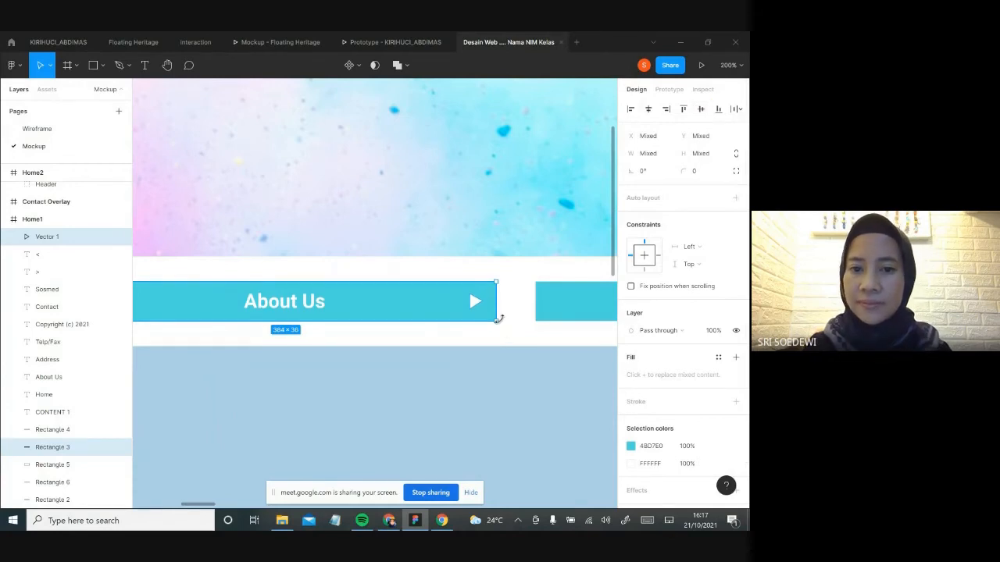
drag(502, 271, 502, 336)
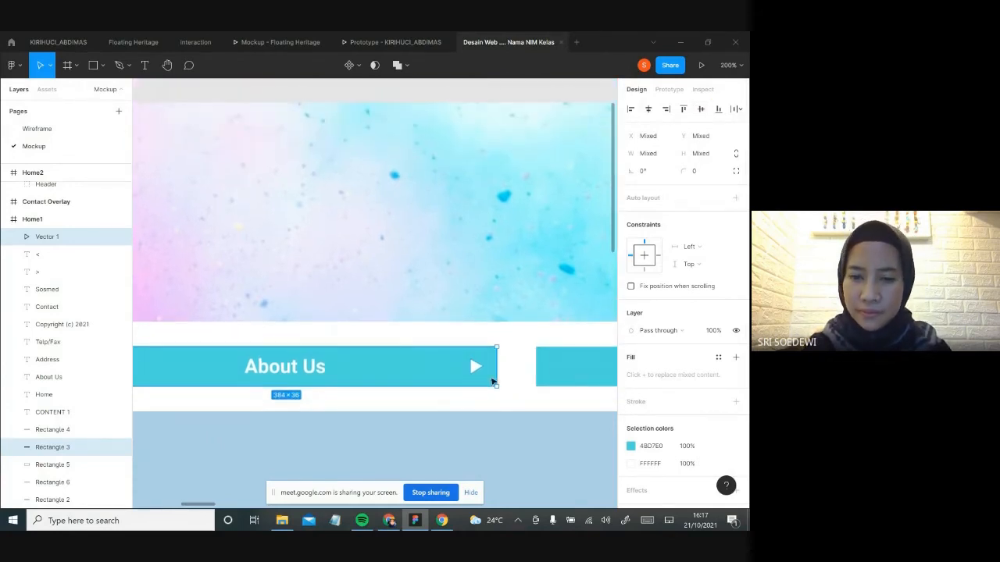
key(ctrl+minus)
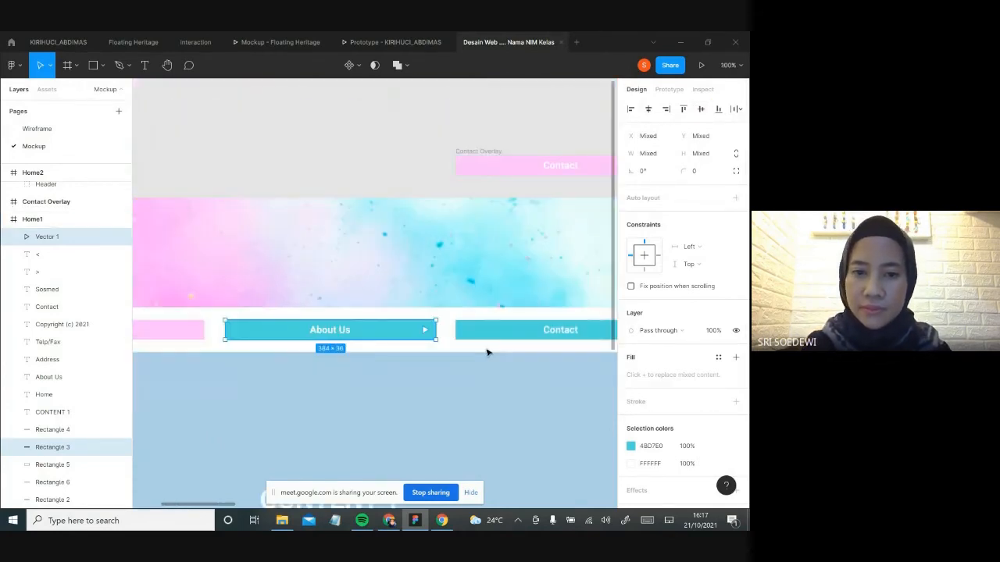
Duplicate the About Us rectangle and label without the triangle, placing the copy on the empty canvas above the Home1 header.
click(408, 190)
mouse_move(351, 330)
mouse_down()
mouse_move(375, 310)
mouse_move(370, 329)
mouse_up()
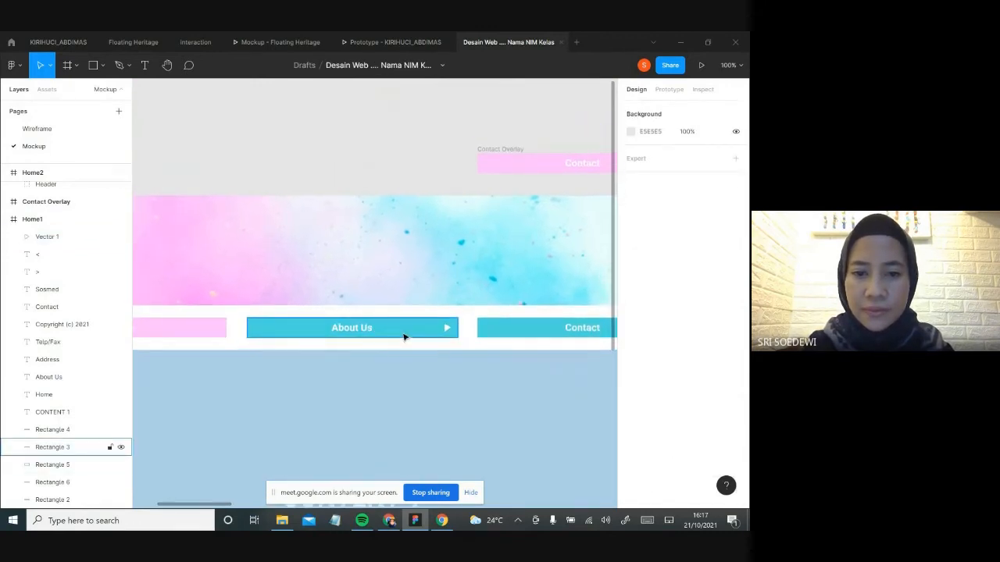
click(404, 338)
shift+click(356, 329)
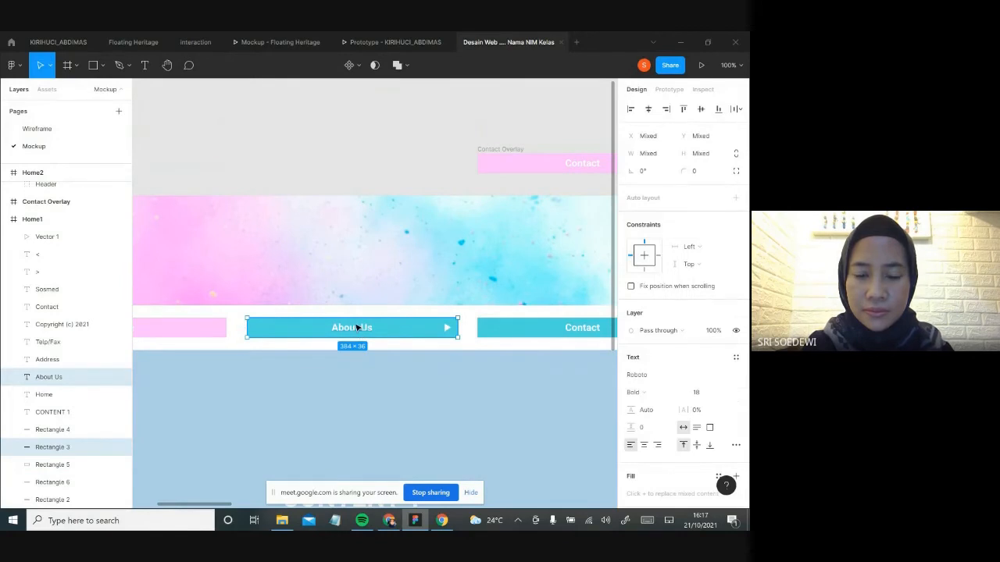
drag(353, 331, 346, 147)
click(360, 112)
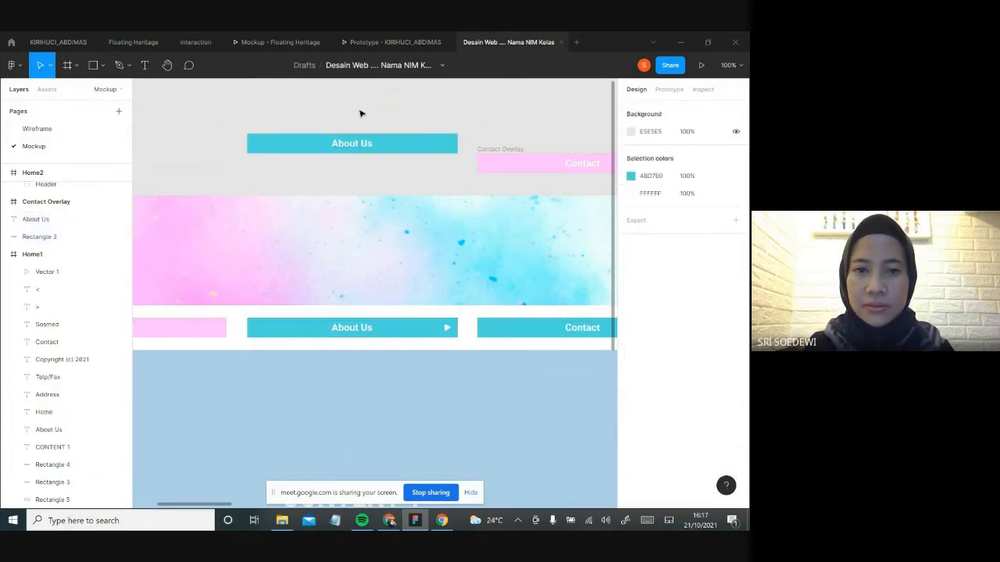
Duplicate the copied About Us rectangle and label directly beneath it, leaving a thin gap between the two.
click(359, 144)
shift+click(419, 146)
drag(414, 147, 417, 166)
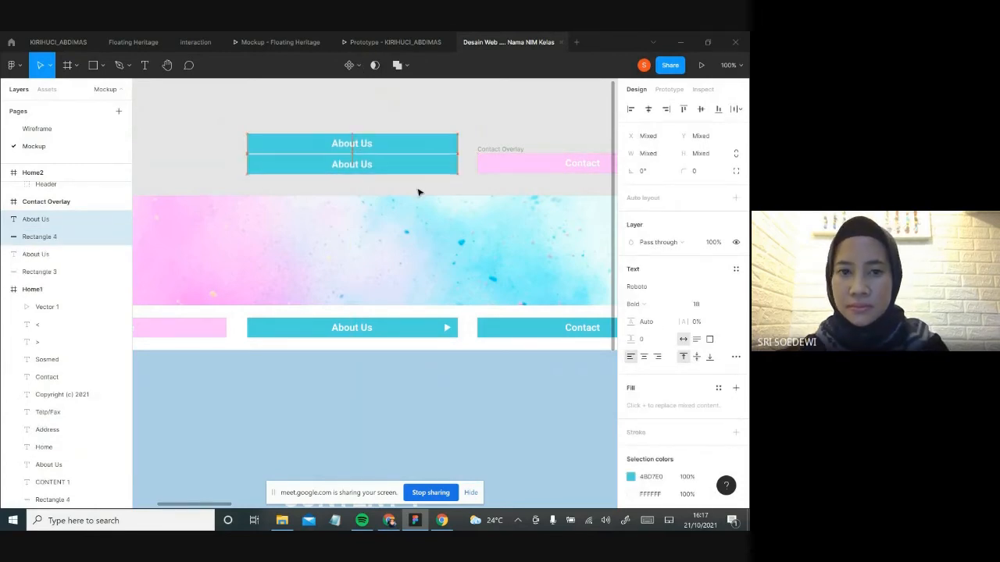
click(389, 114)
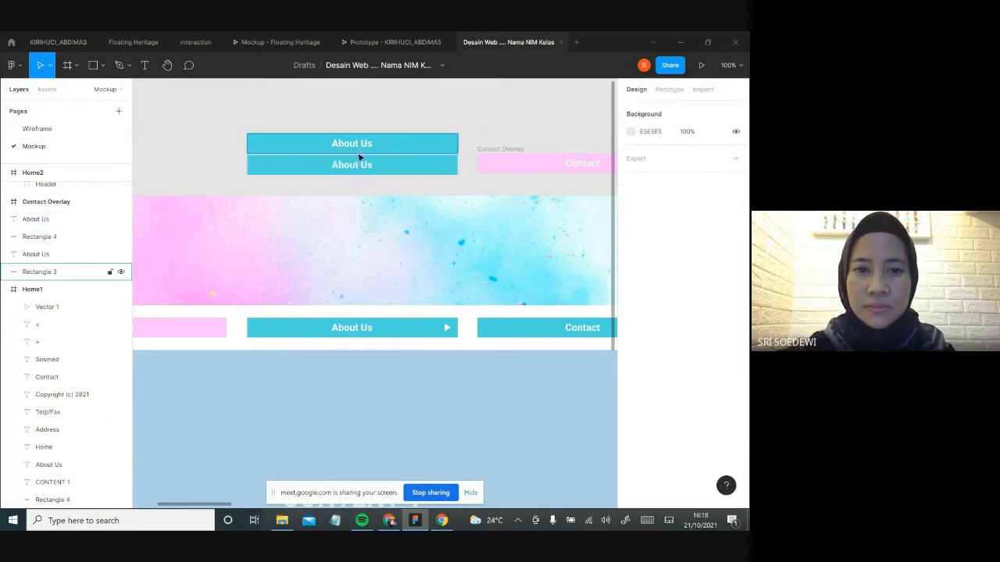
Change the upper copy's label to "Profile" and the lower copy's label to "History".
double_click(374, 156)
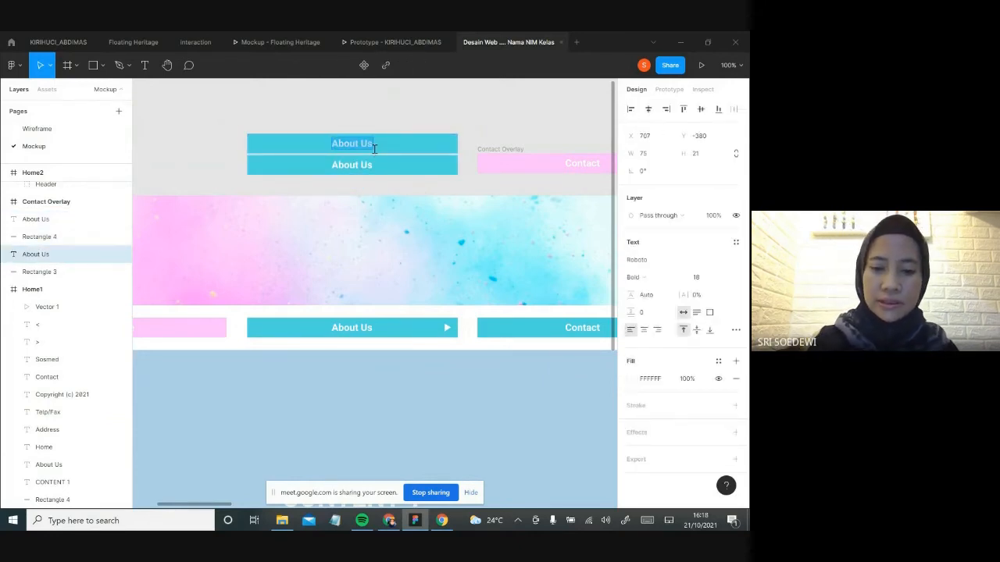
text(Profile)
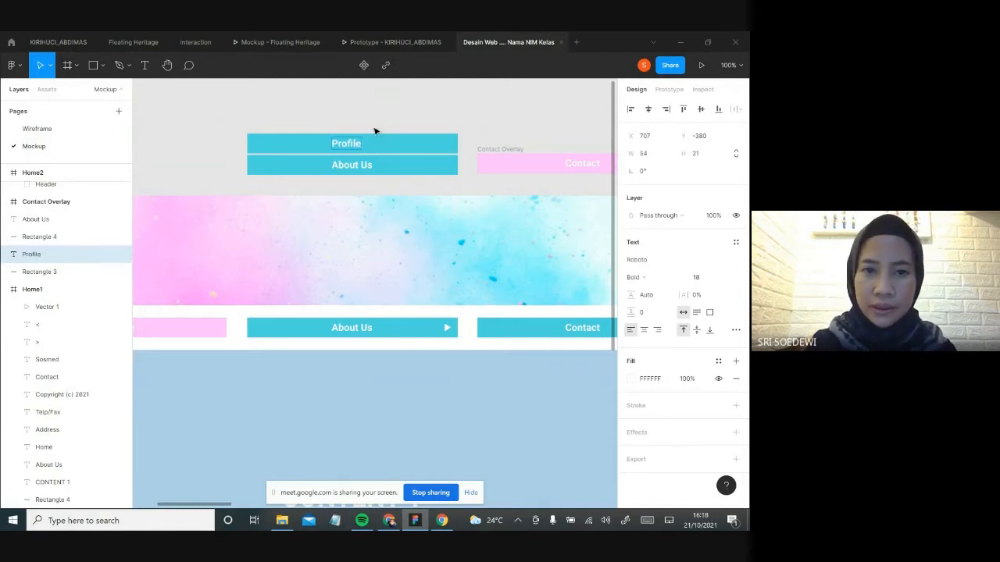
double_click(366, 168)
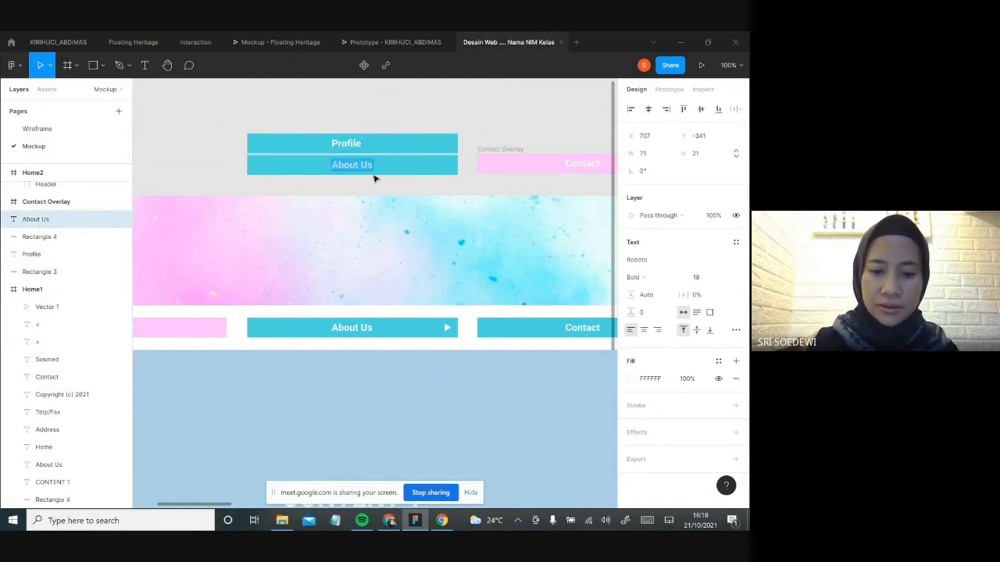
text(History)
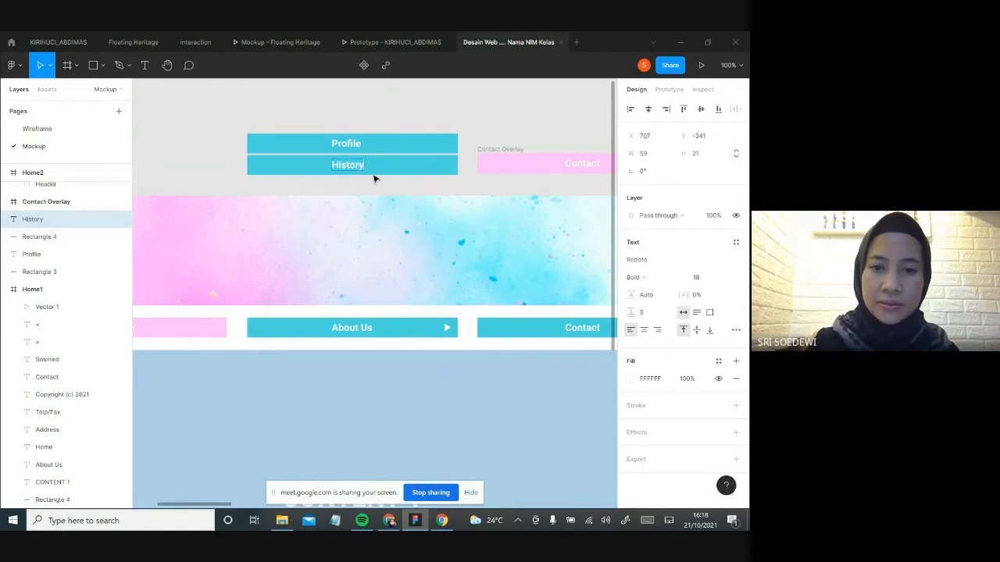
Center the Profile and History labels horizontally on their button rectangles.
click(357, 144)
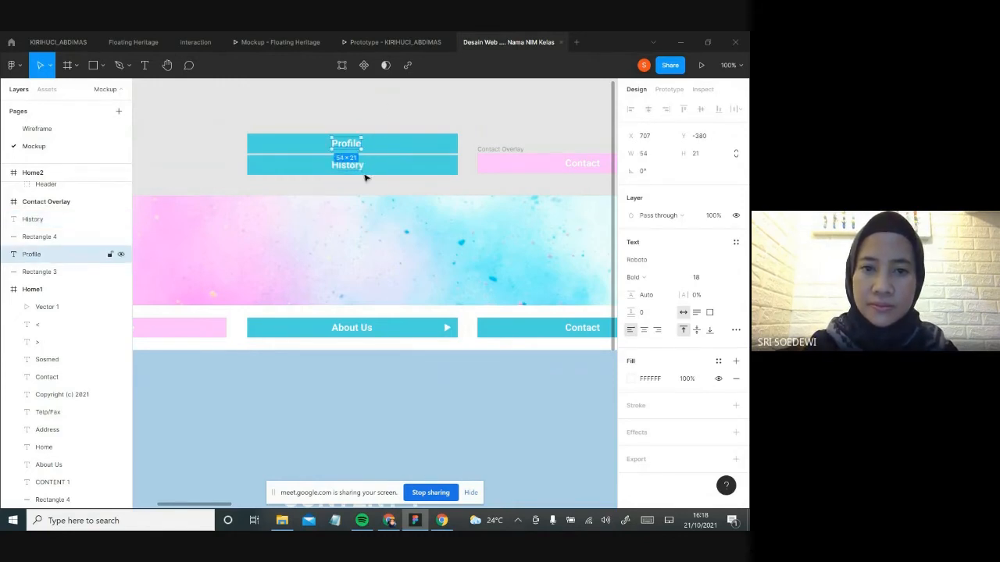
shift+click(364, 167)
shift+click(370, 163)
shift+click(391, 149)
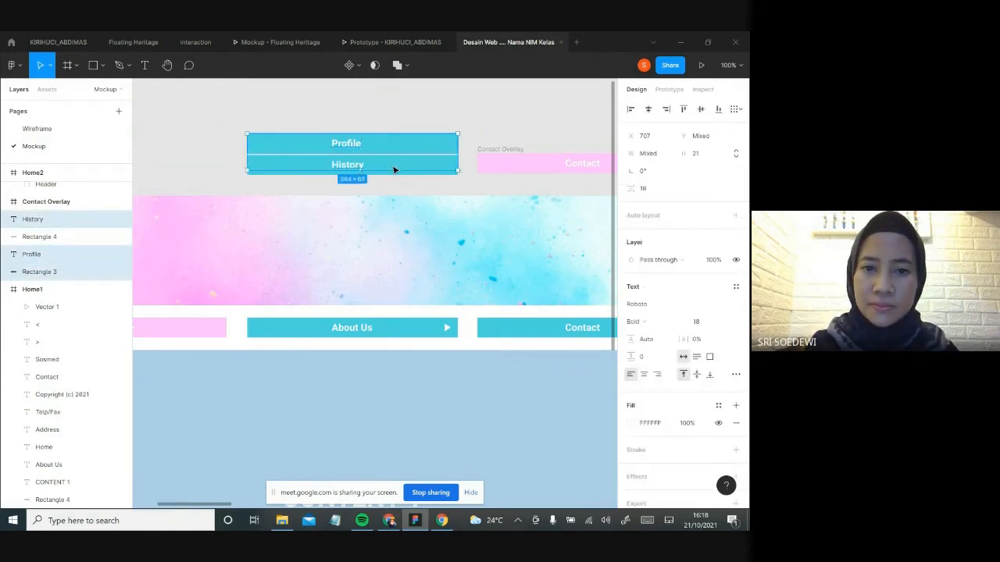
click(648, 110)
click(383, 123)
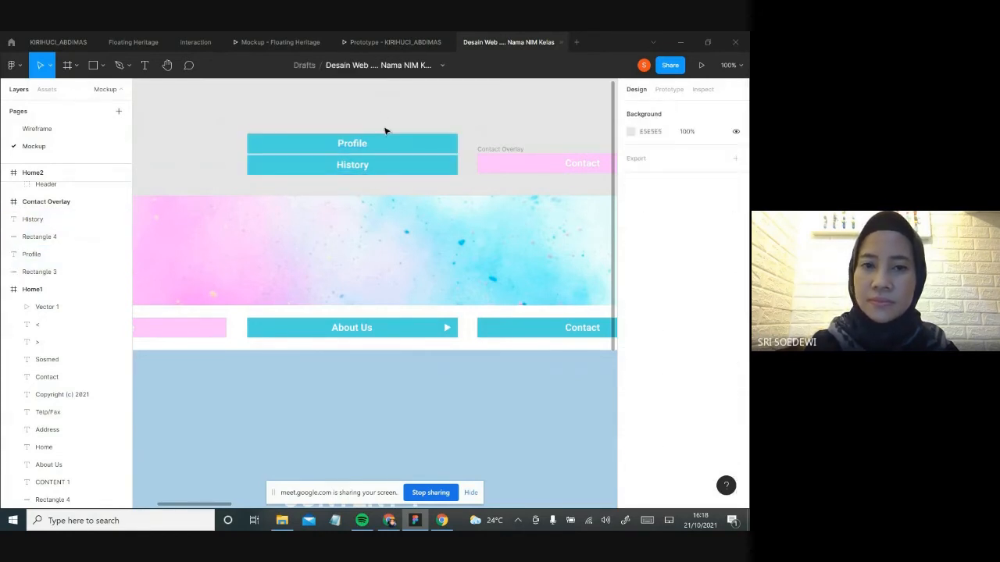
Recolor the Profile and History button rectangles to a slightly darker turquoise fill.
scroll(431, 253, up, 1)
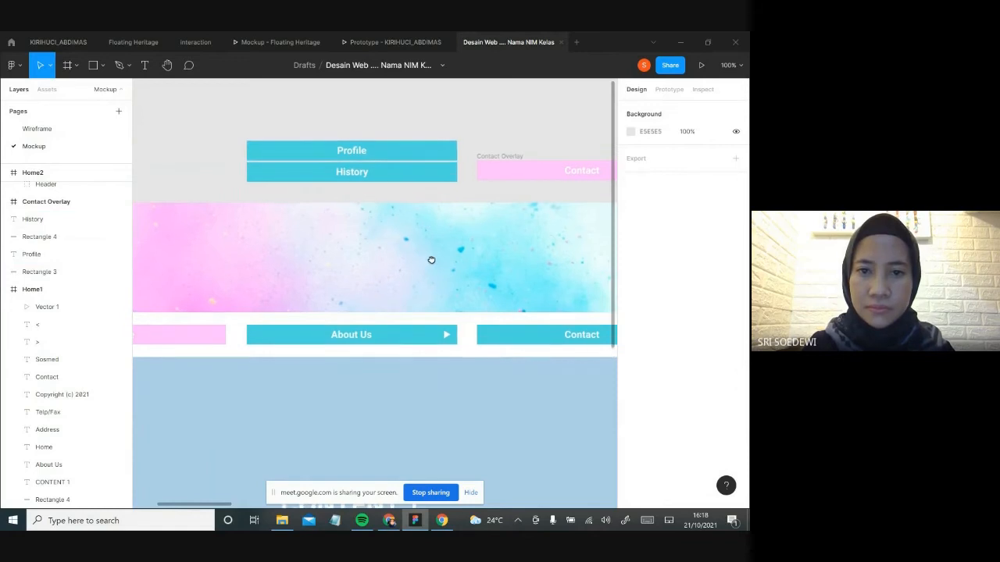
click(416, 149)
shift+click(418, 172)
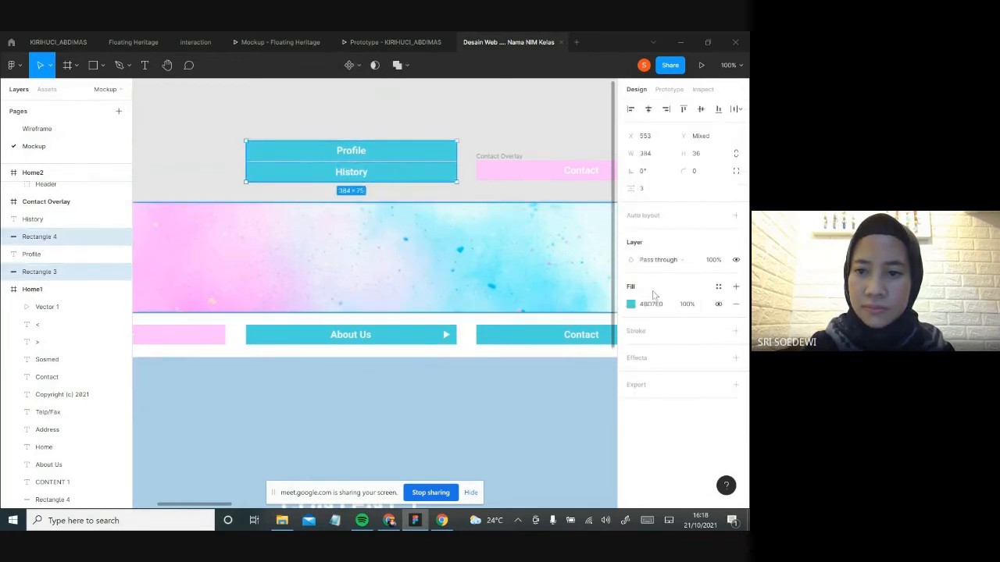
click(630, 305)
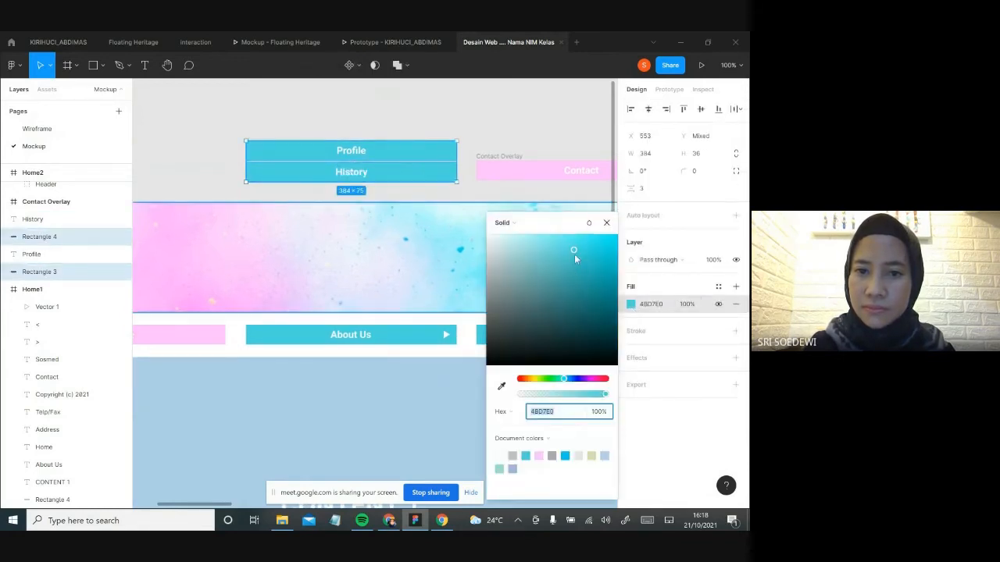
drag(574, 254, 590, 262)
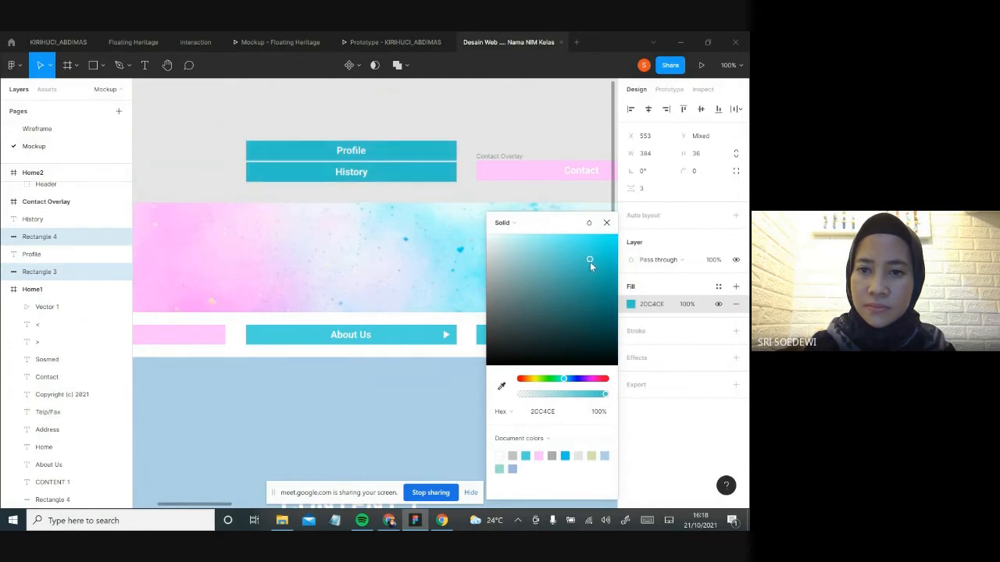
click(606, 222)
click(392, 105)
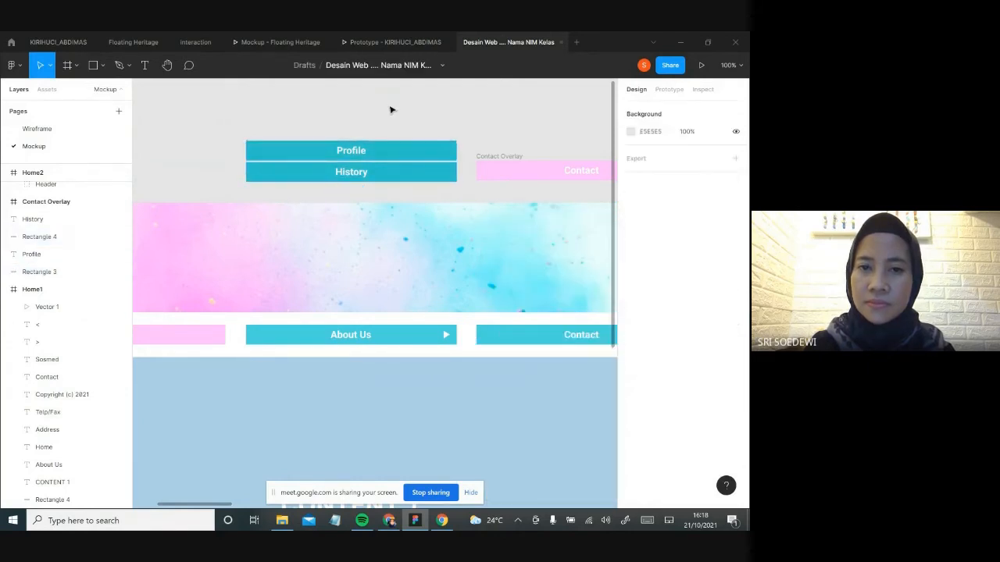
Change the fill of the Profile and History button rectangles to the dark teal 28939A.
click(411, 157)
shift+click(410, 176)
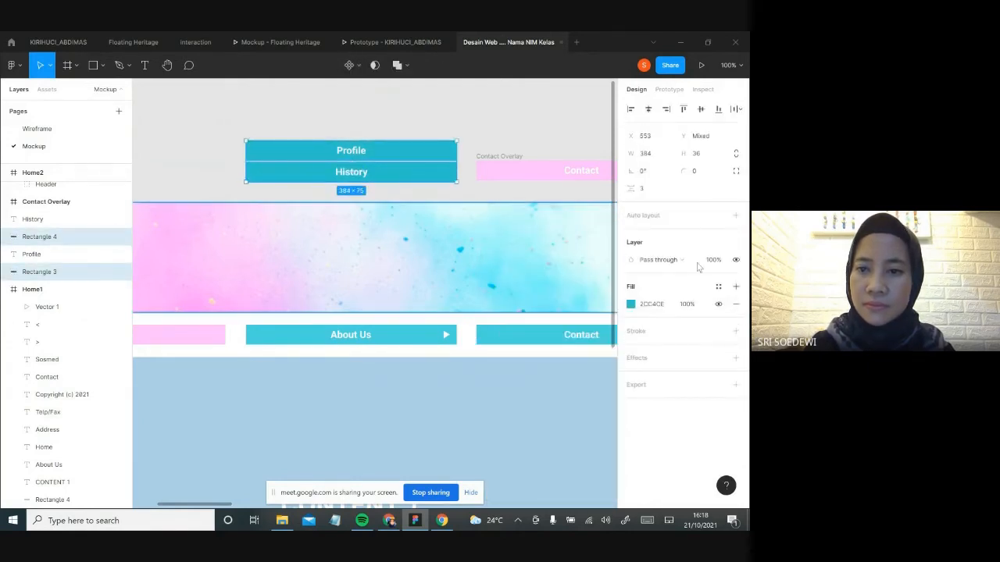
click(631, 304)
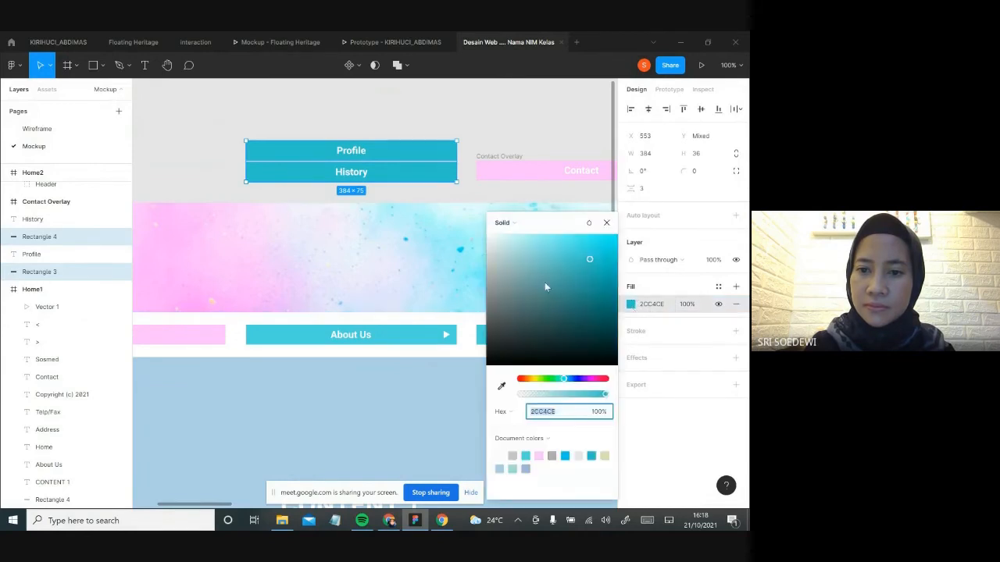
drag(544, 282, 585, 288)
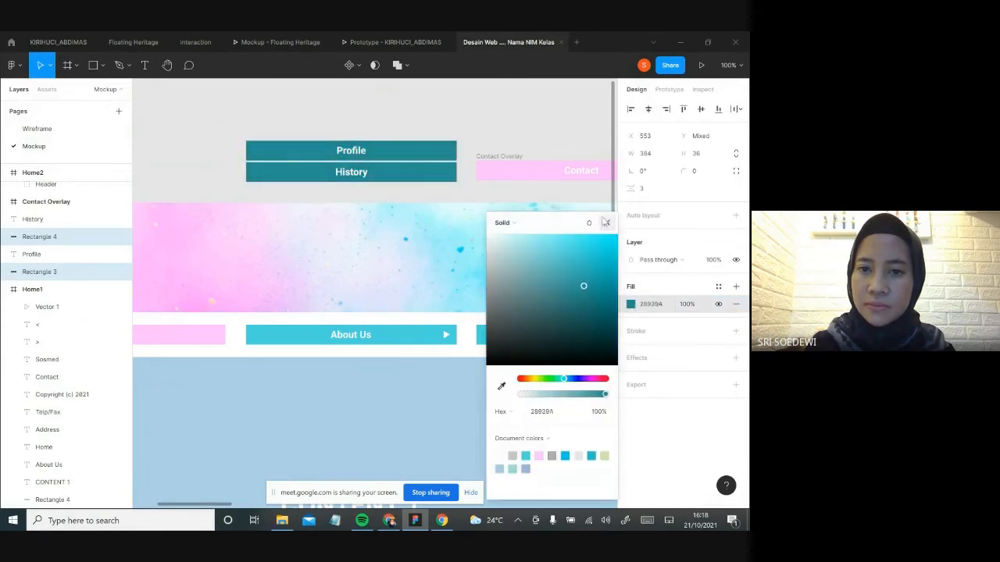
click(607, 224)
click(377, 107)
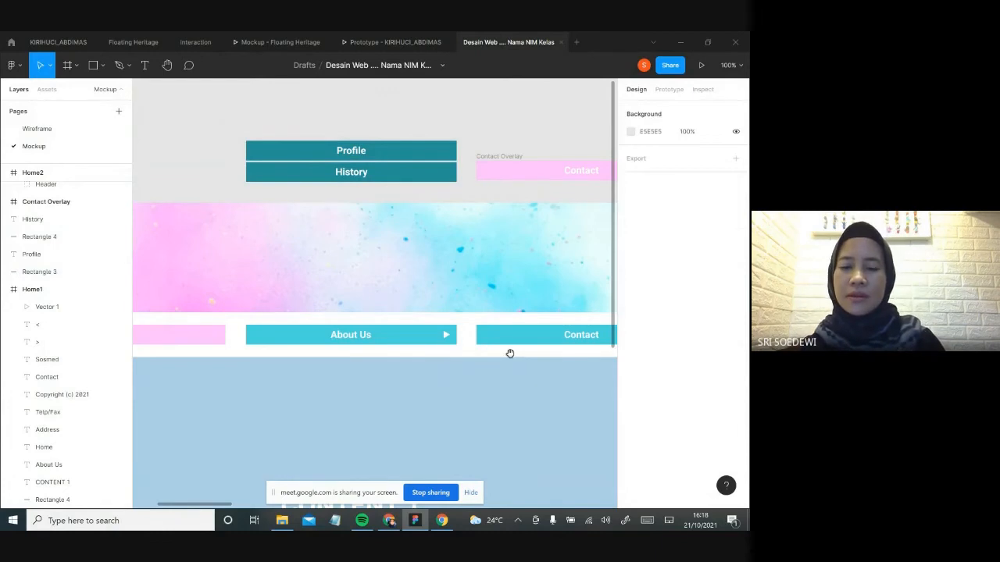
mouse_move(502, 356)
mouse_down()
mouse_move(504, 339)
mouse_move(500, 353)
mouse_up()
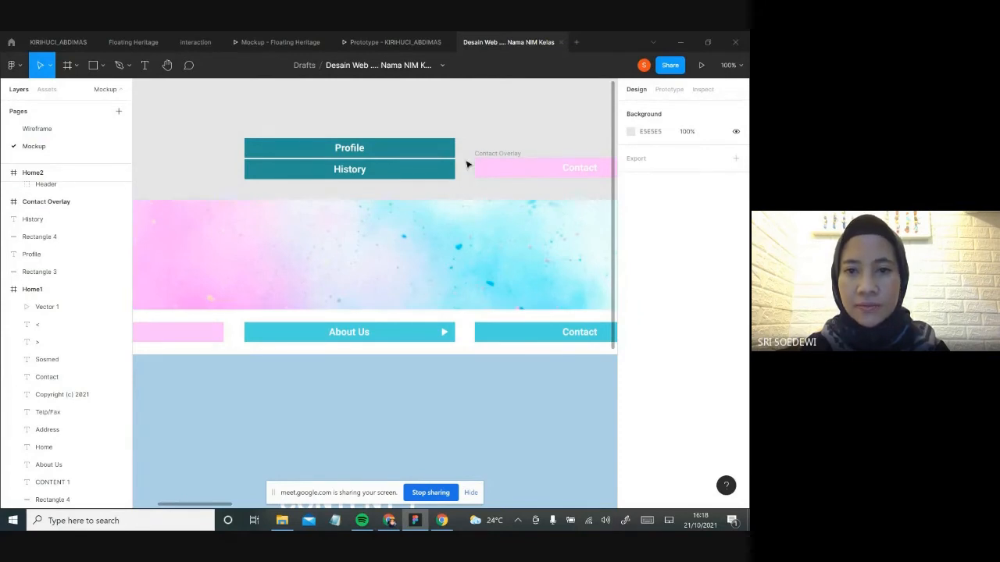
drag(216, 114, 464, 190)
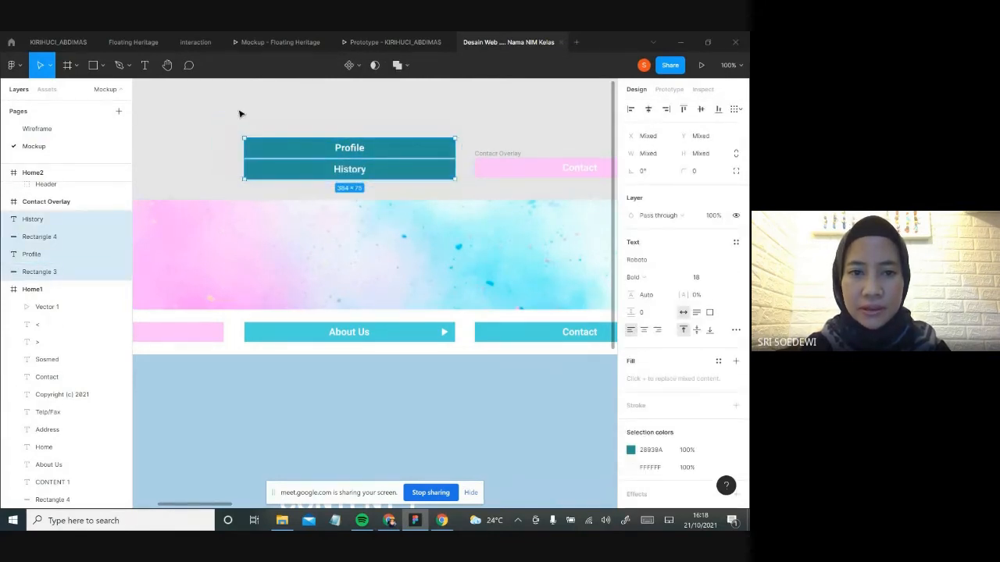
click(223, 134)
drag(219, 119, 464, 197)
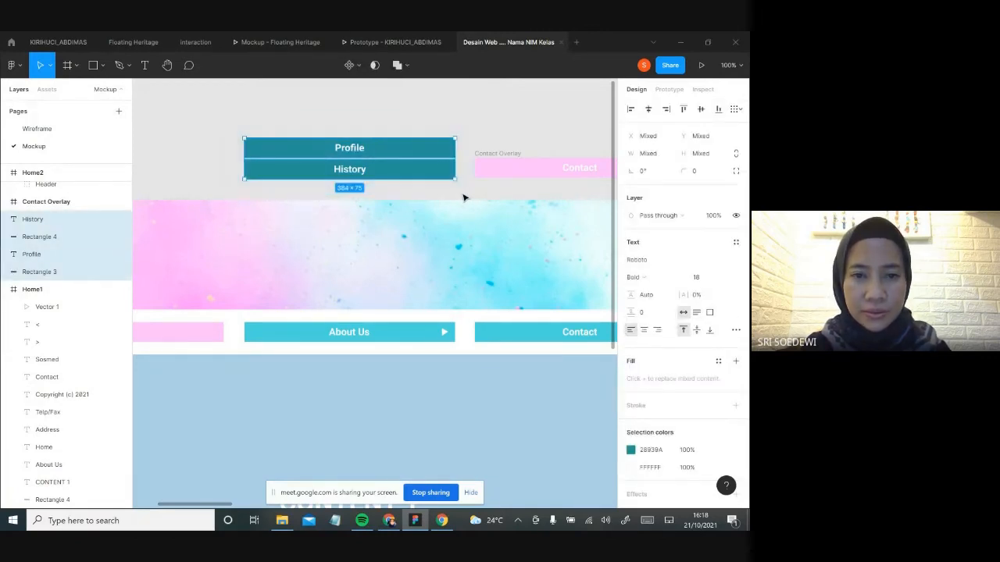
drag(216, 118, 464, 193)
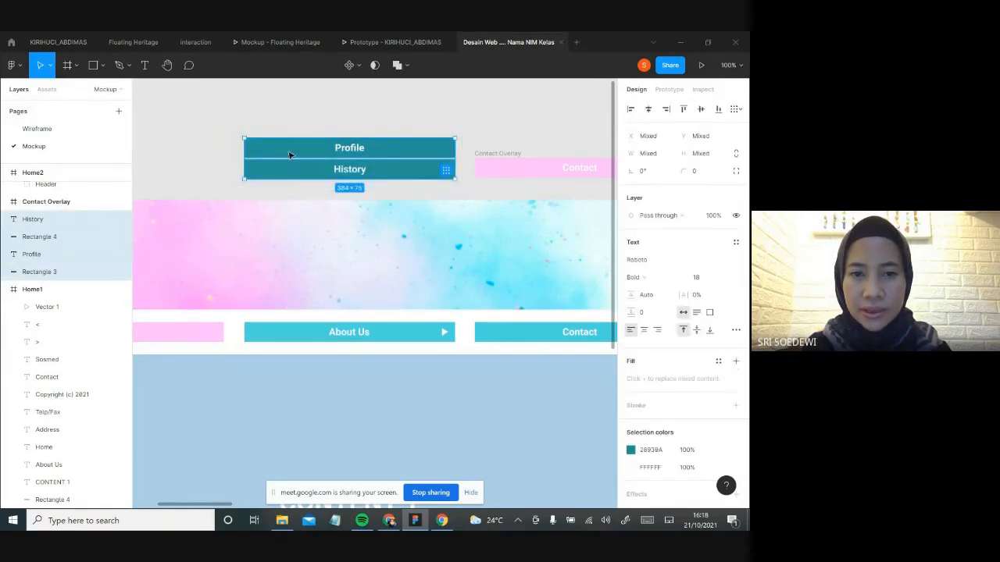
click(254, 129)
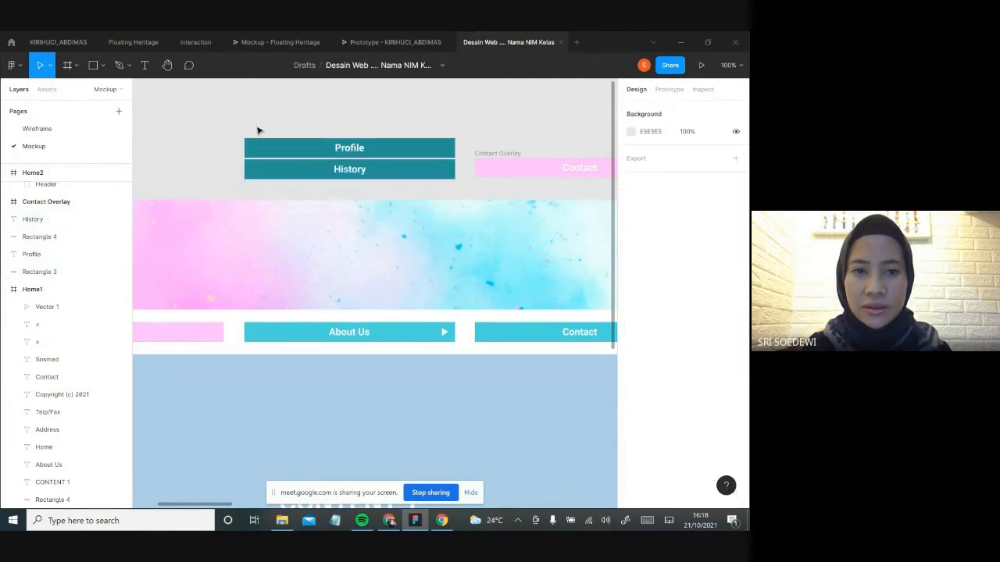
Wrap the Profile and History labels and their two rectangles together in a new frame.
click(349, 151)
shift+click(350, 150)
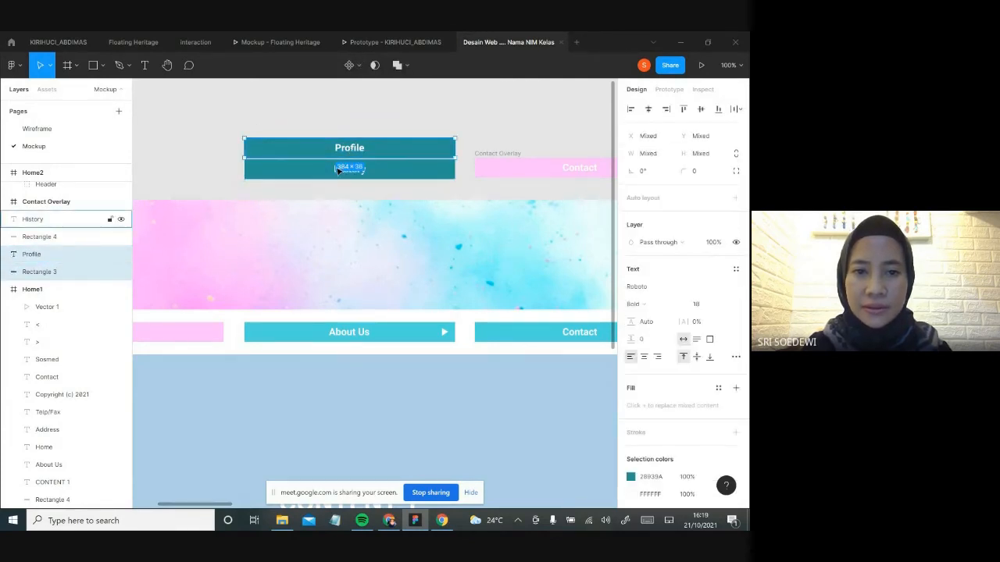
shift+click(339, 176)
shift+click(304, 173)
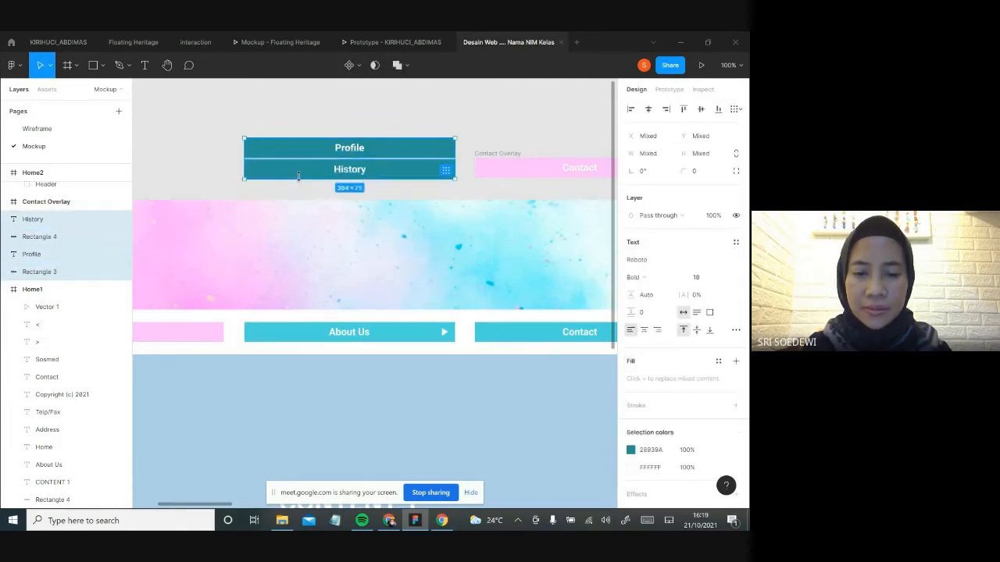
right_click(291, 173)
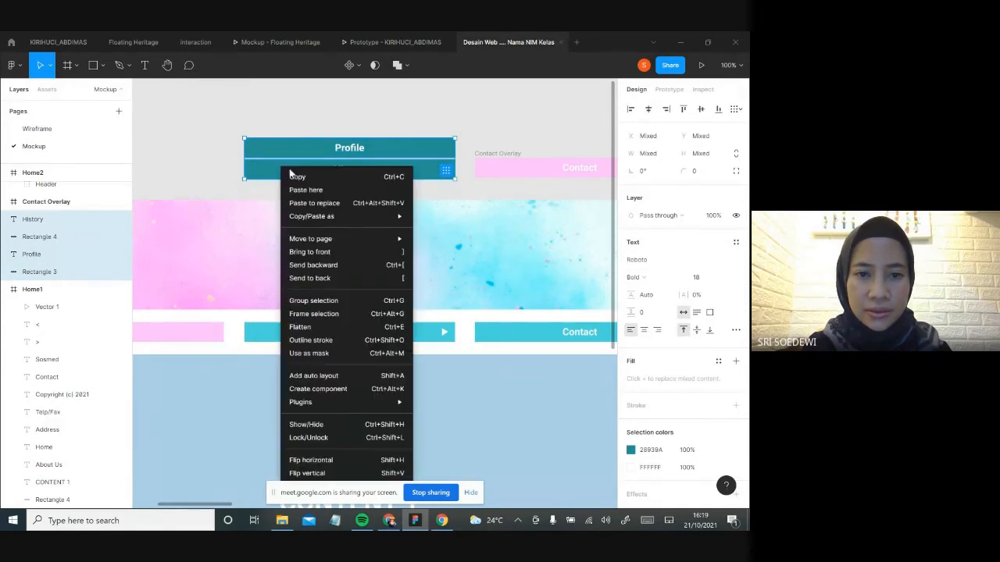
click(336, 314)
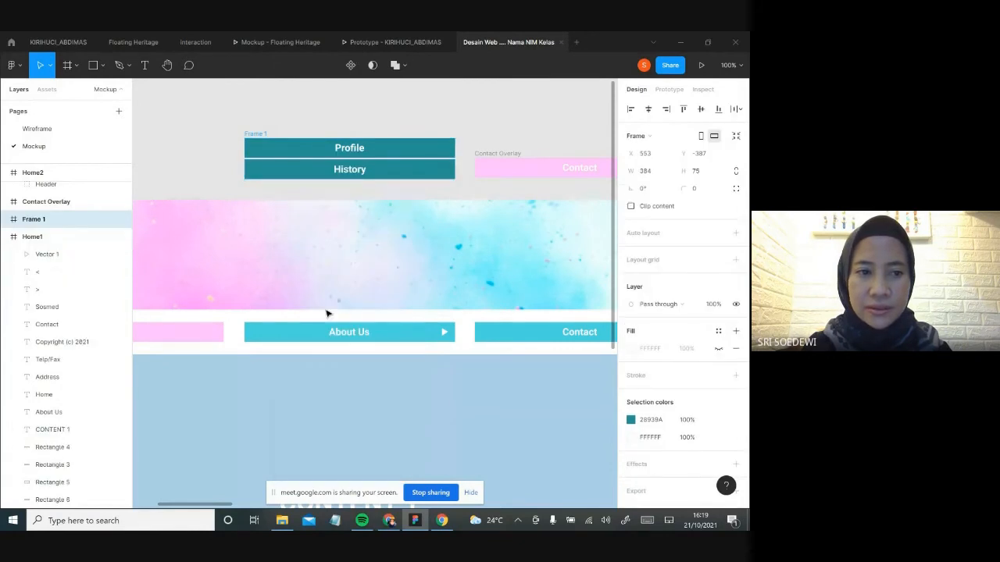
Rename the new frame around the Profile and History buttons as "About Dropdown".
double_click(42, 220)
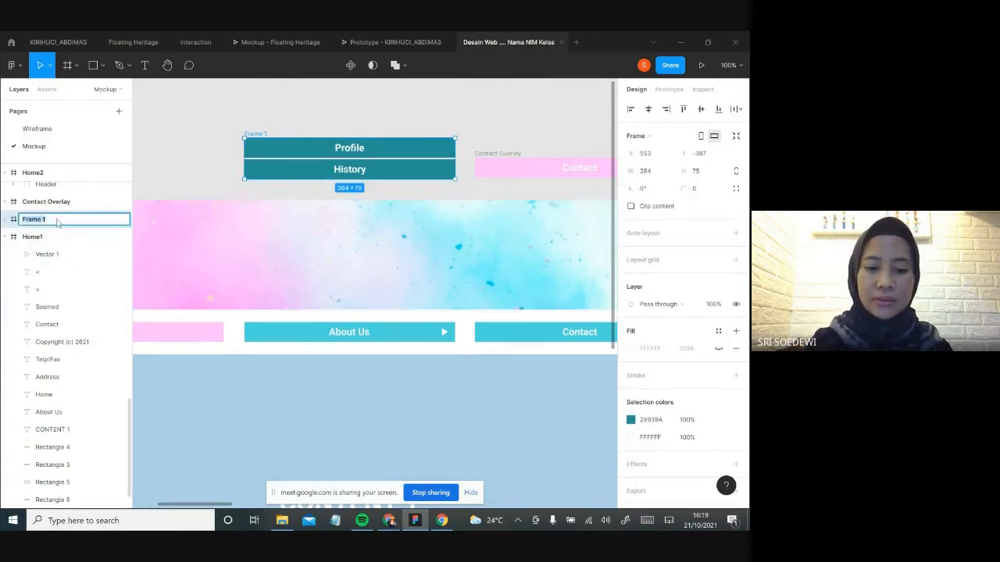
text(About)
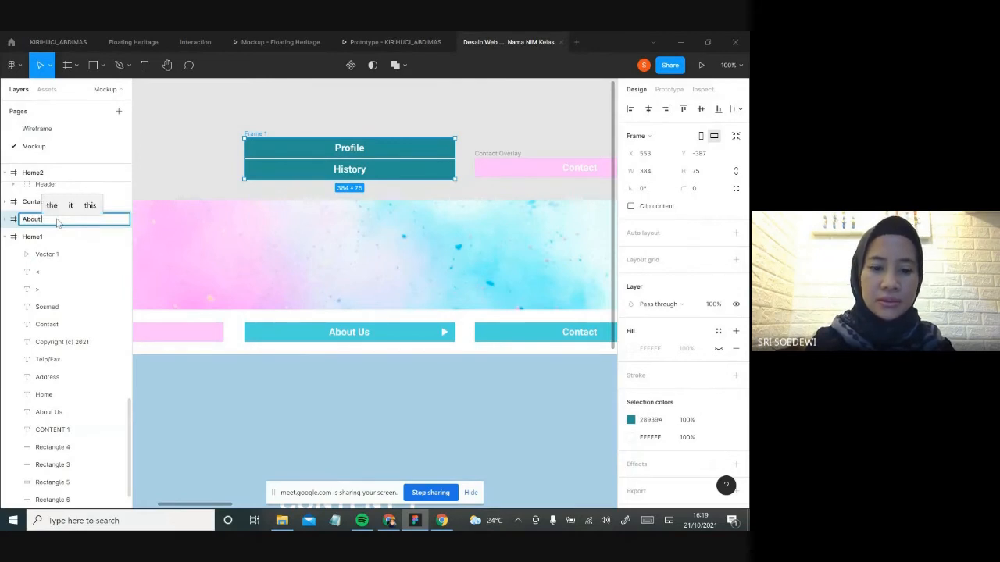
text( Drop)
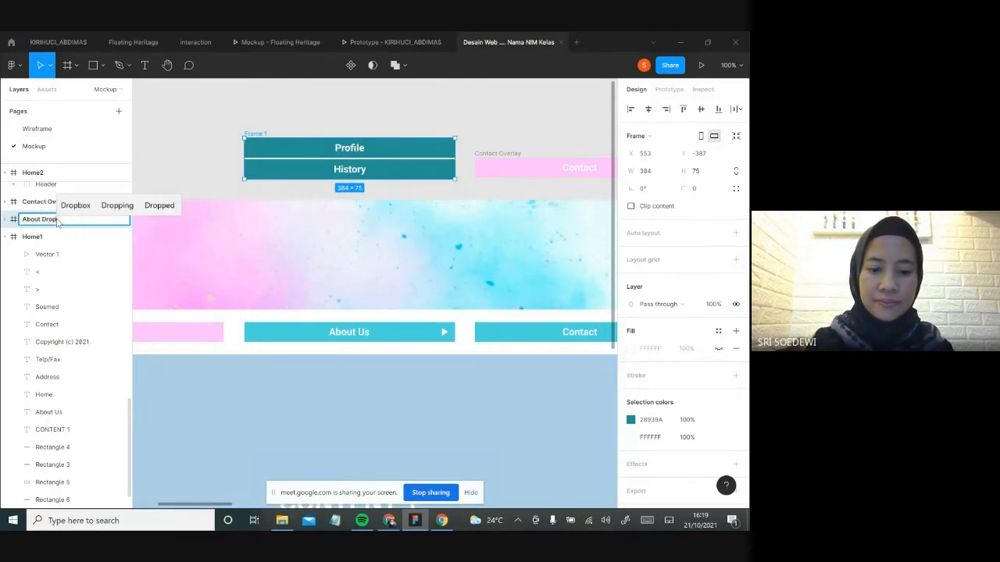
text(down)
key(Return)
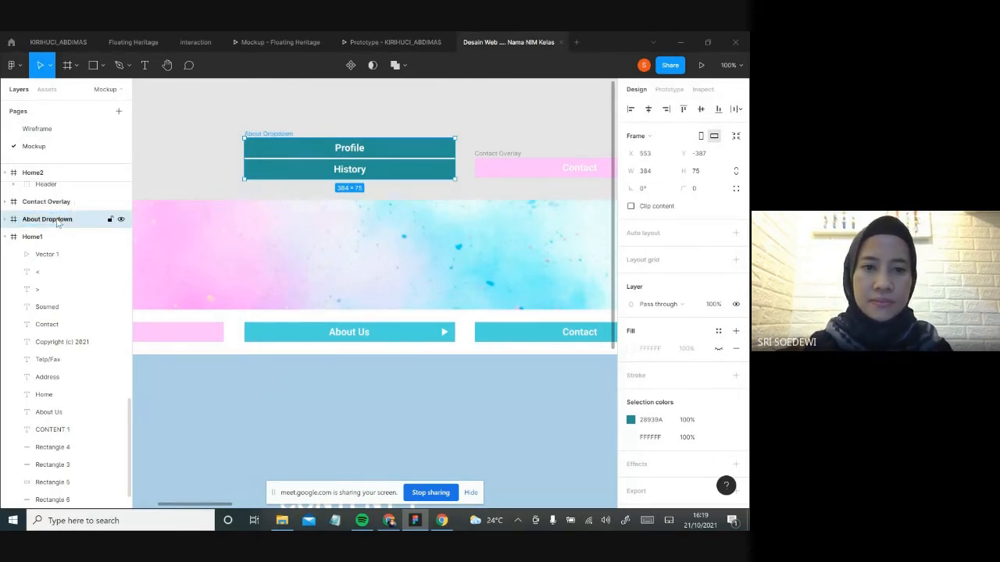
click(337, 112)
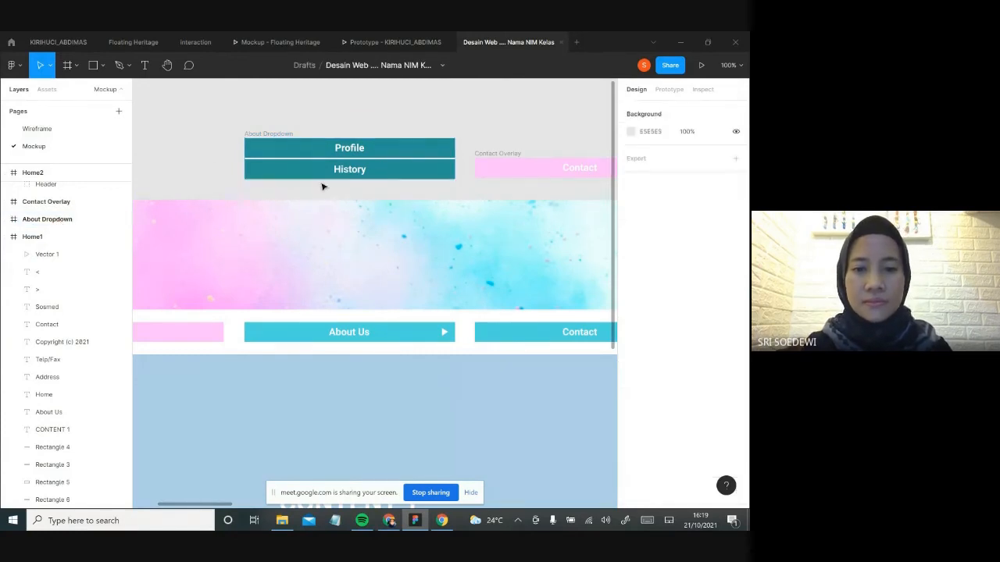
Change the Home1 About Us rectangle's existing prototype interaction to trigger on Mouse enter with the Open overlay action.
click(289, 338)
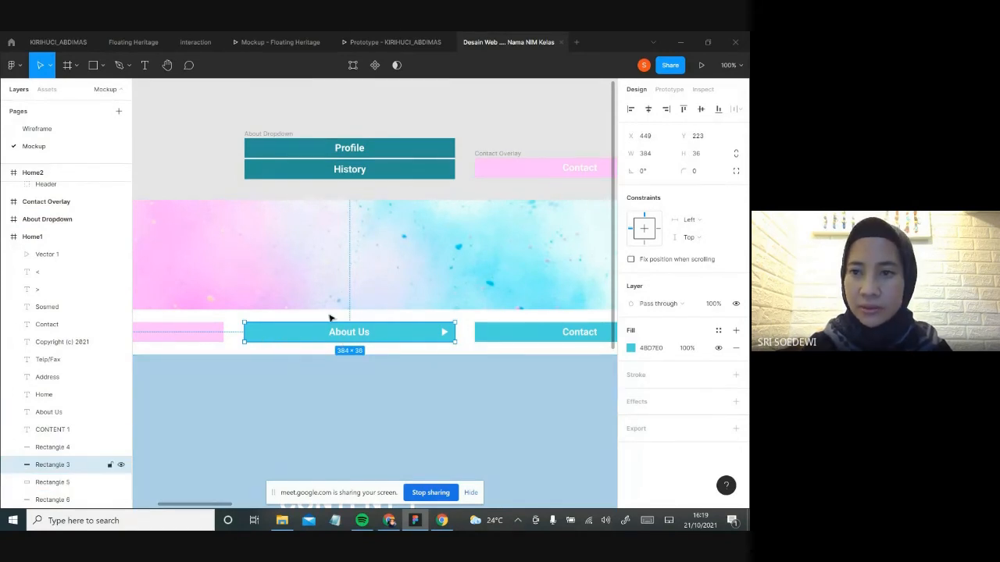
click(670, 89)
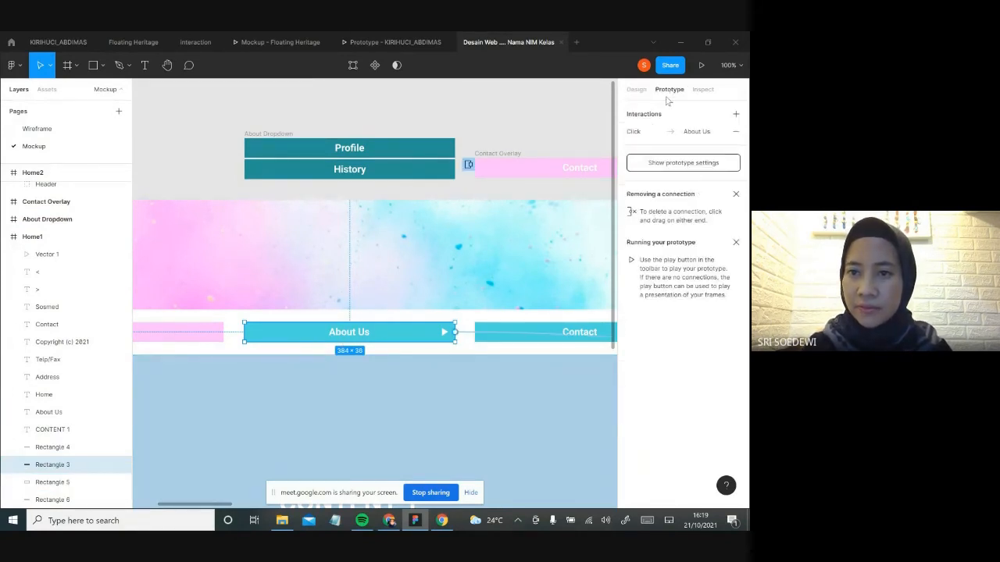
click(640, 135)
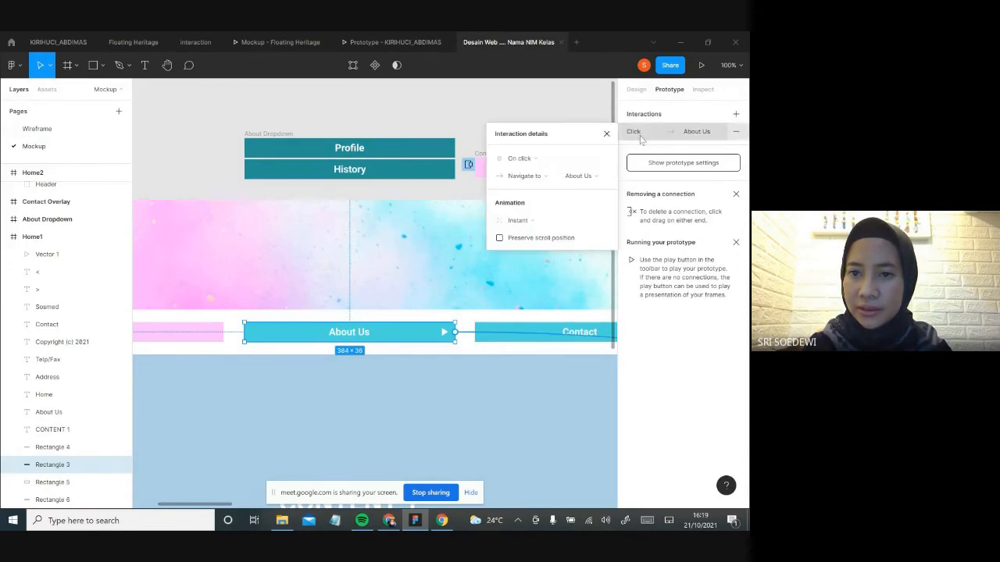
click(536, 161)
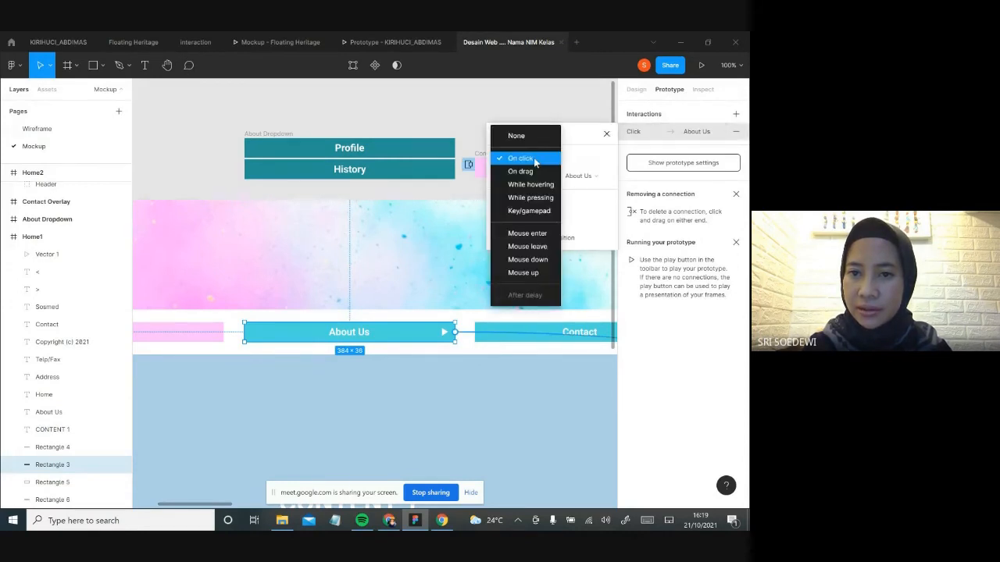
click(527, 233)
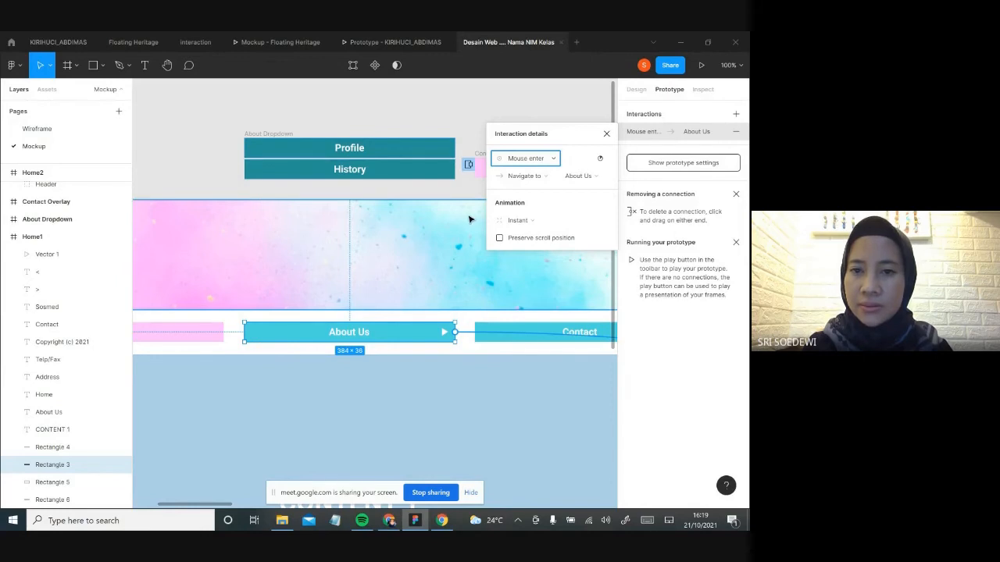
click(528, 177)
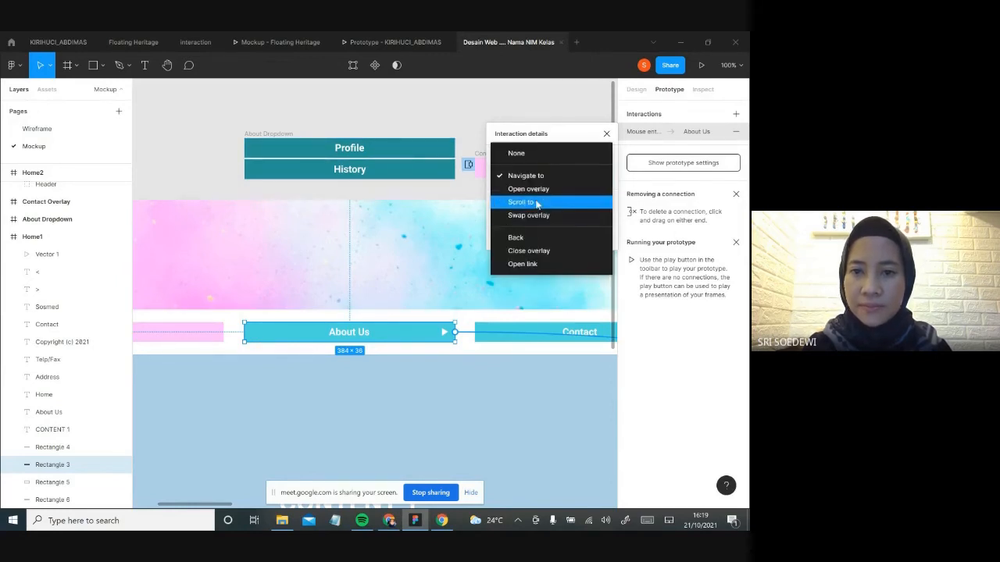
click(536, 192)
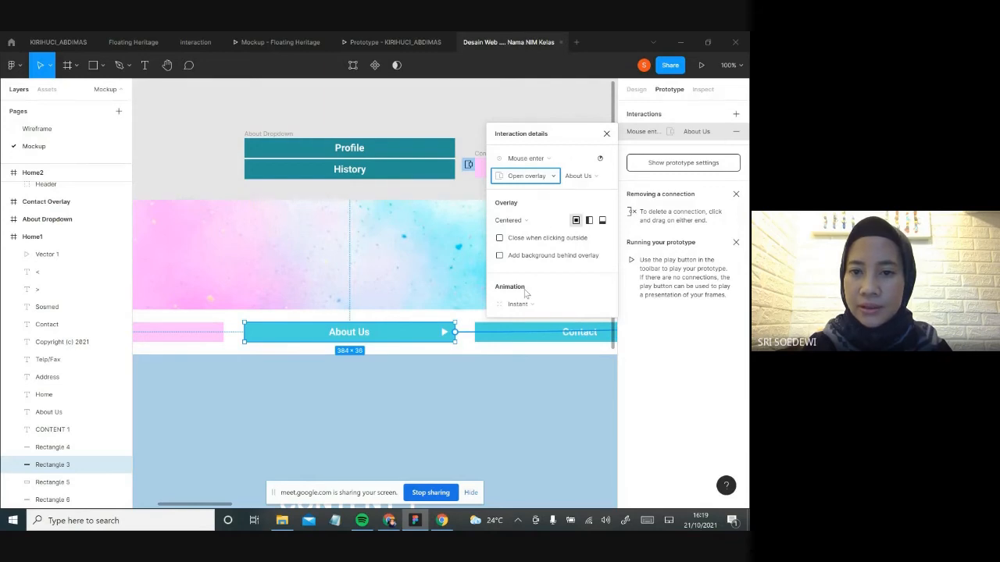
Set the About Us interaction's overlay to the About Dropdown frame with Manual positioning.
click(520, 221)
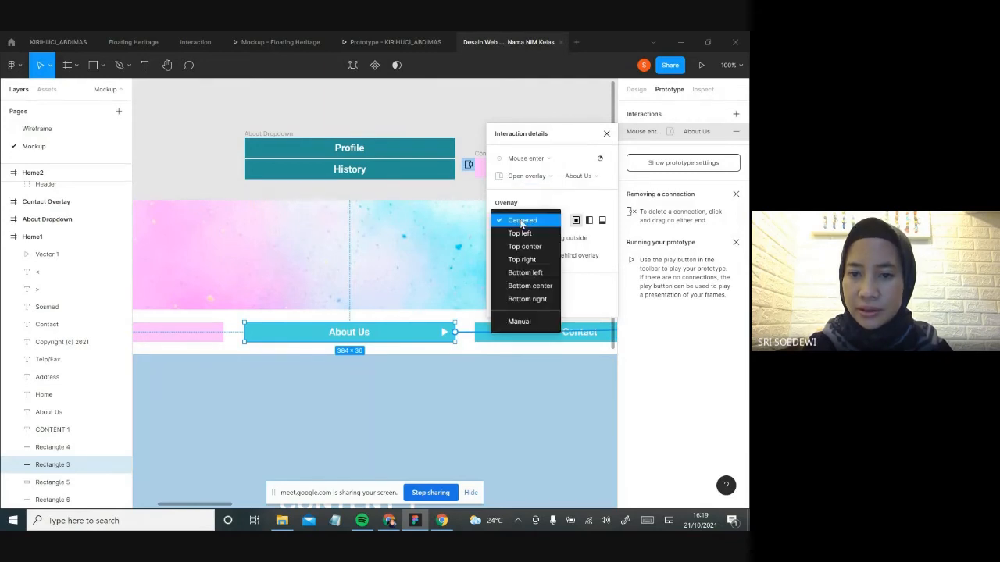
click(530, 323)
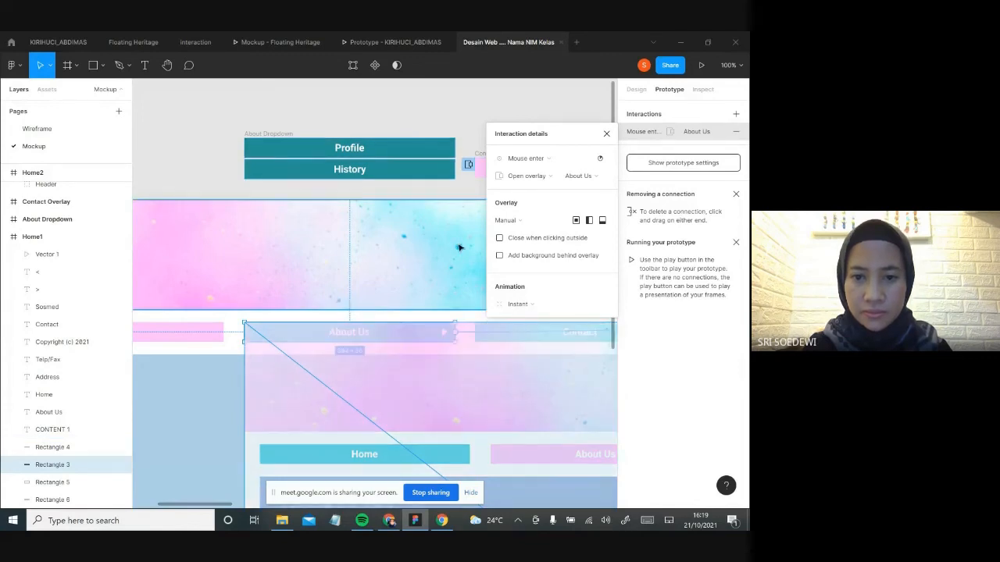
click(586, 176)
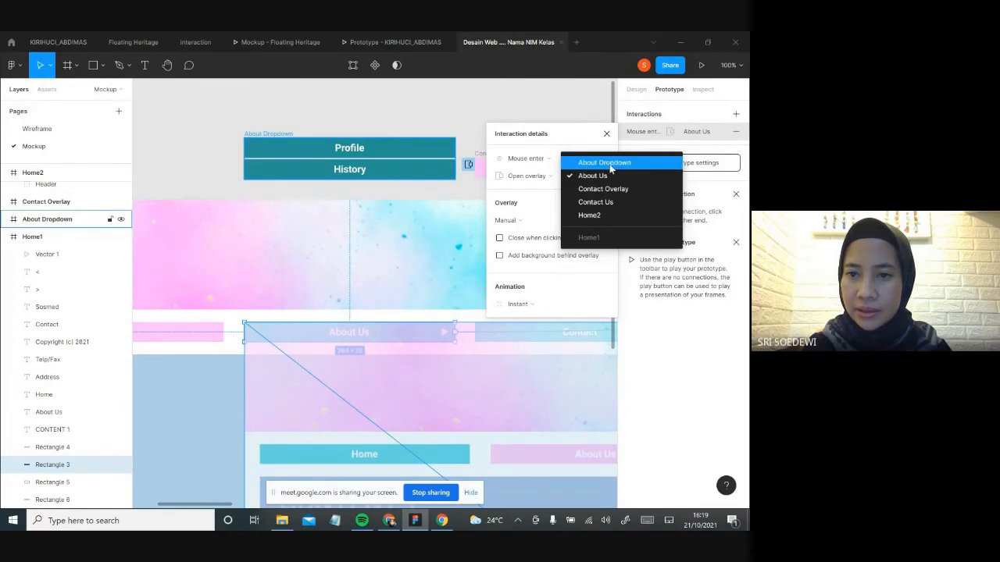
click(606, 163)
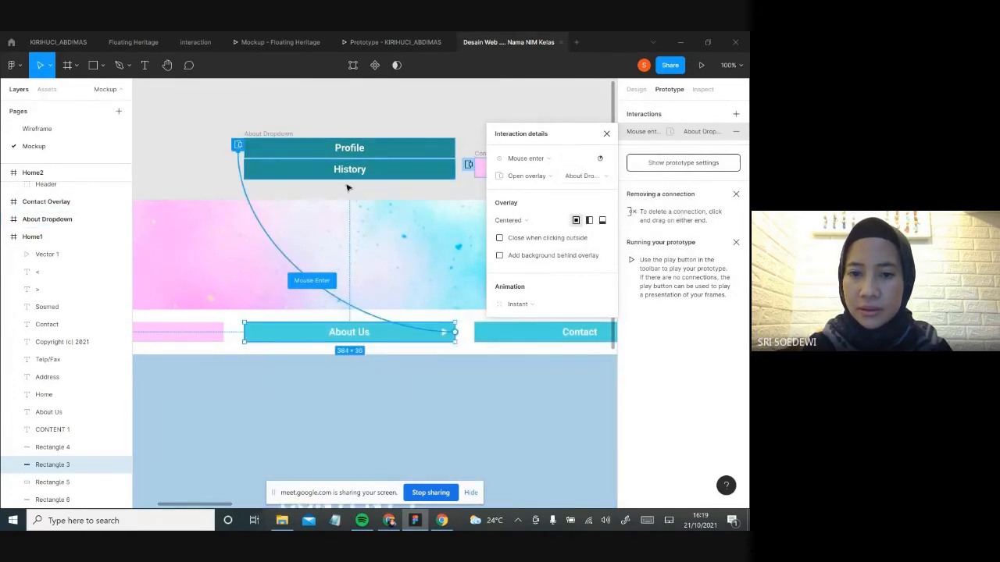
click(510, 221)
click(521, 323)
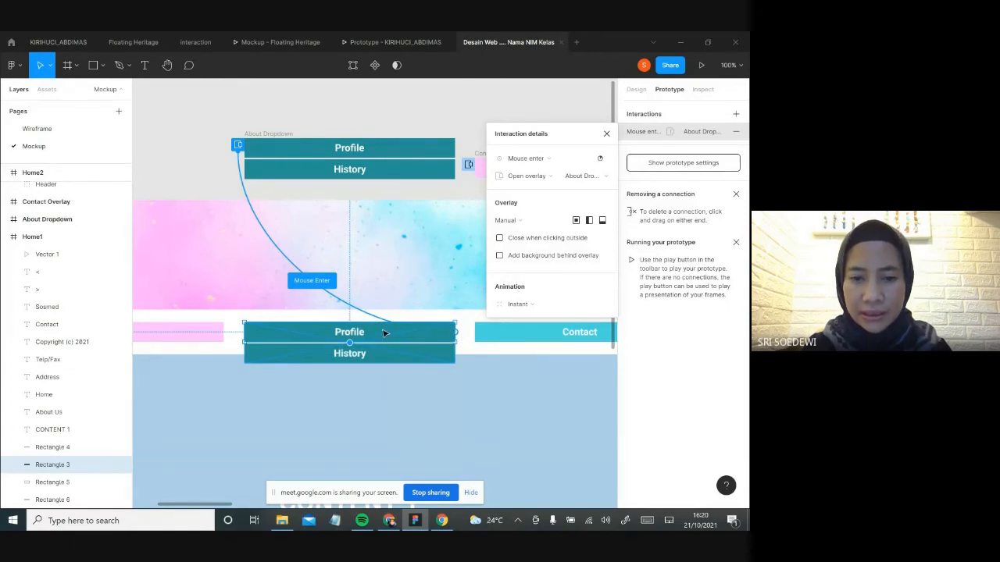
Place the About Dropdown overlay directly beneath the Home1 About Us button and finish editing that interaction.
drag(384, 334, 389, 359)
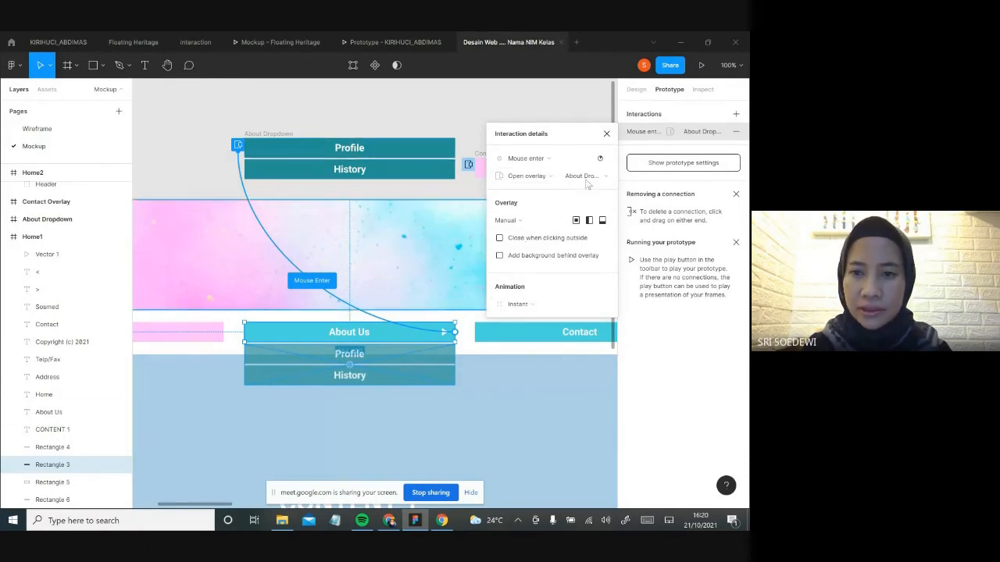
click(606, 134)
click(535, 128)
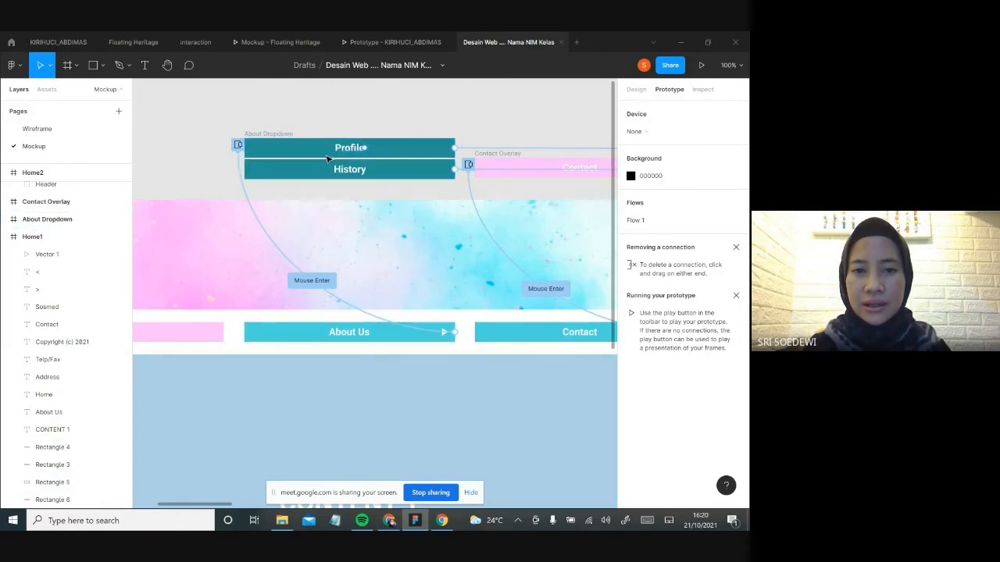
Add a prototype interaction to the About Dropdown frame with the Mouse leave trigger and the Close overlay action.
click(280, 136)
click(279, 136)
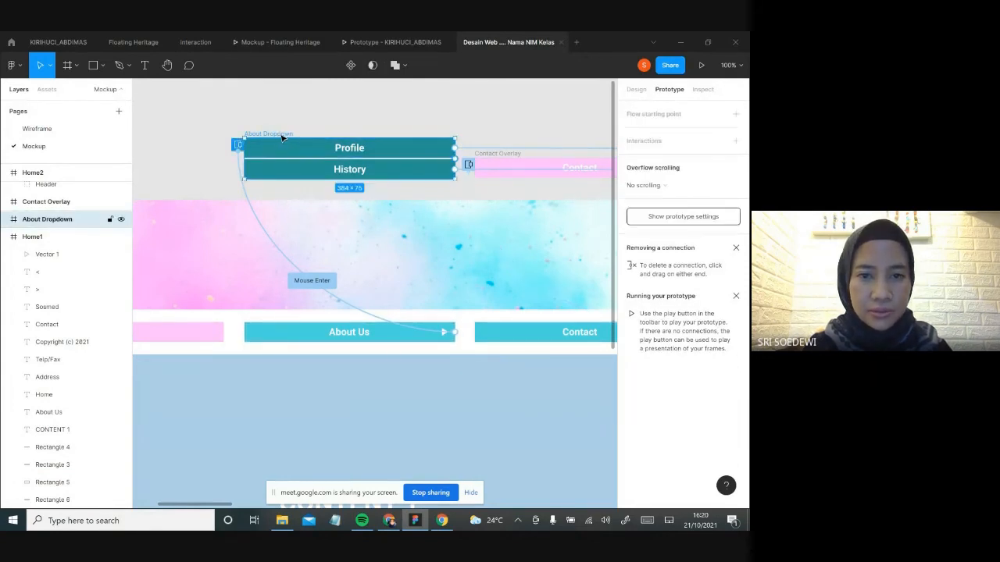
click(646, 141)
click(641, 163)
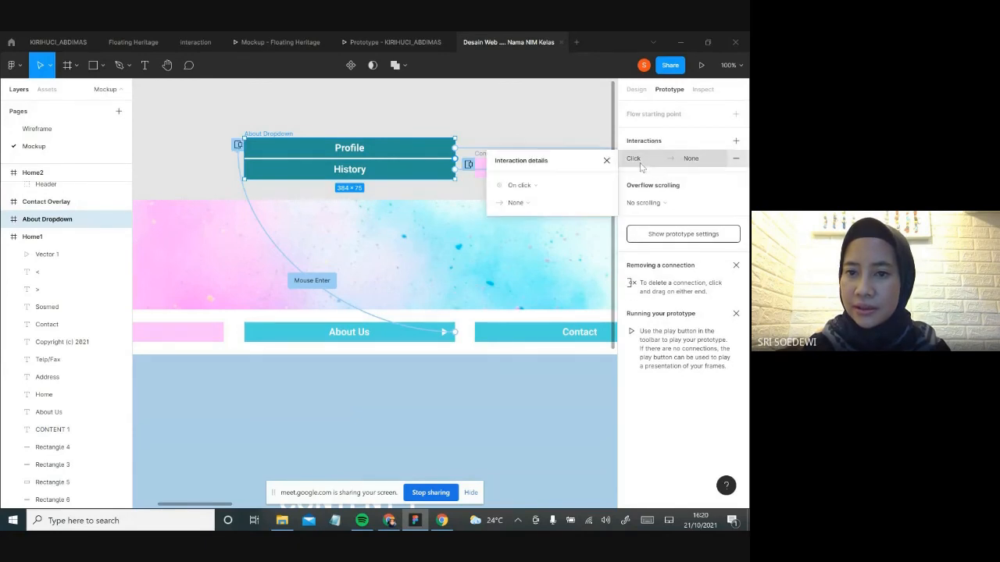
click(538, 188)
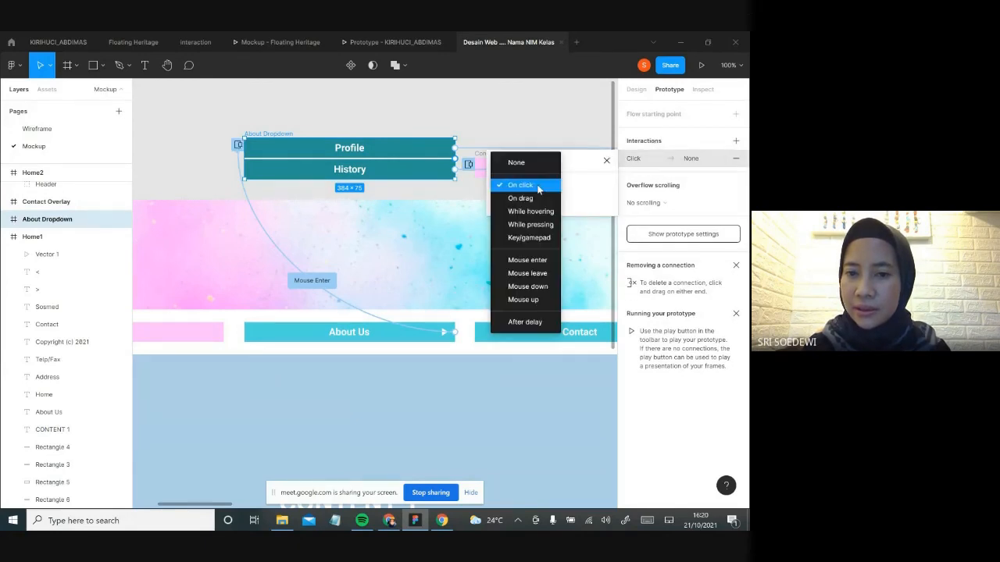
click(528, 273)
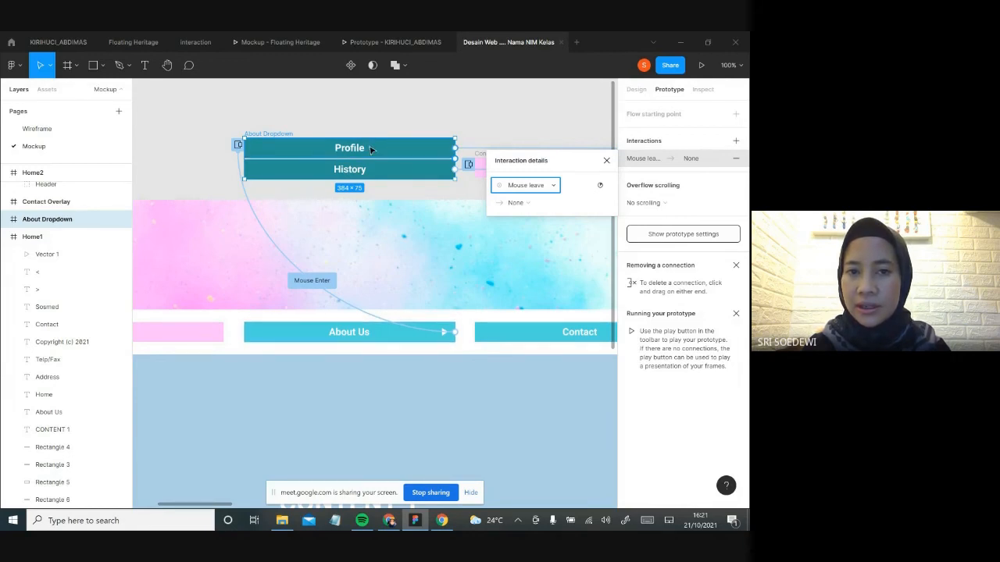
click(534, 203)
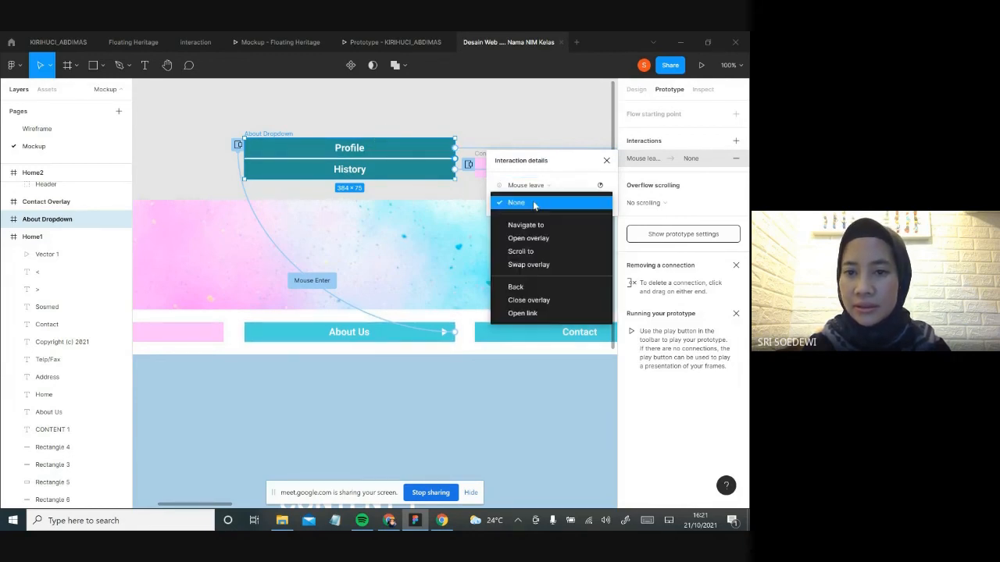
click(548, 302)
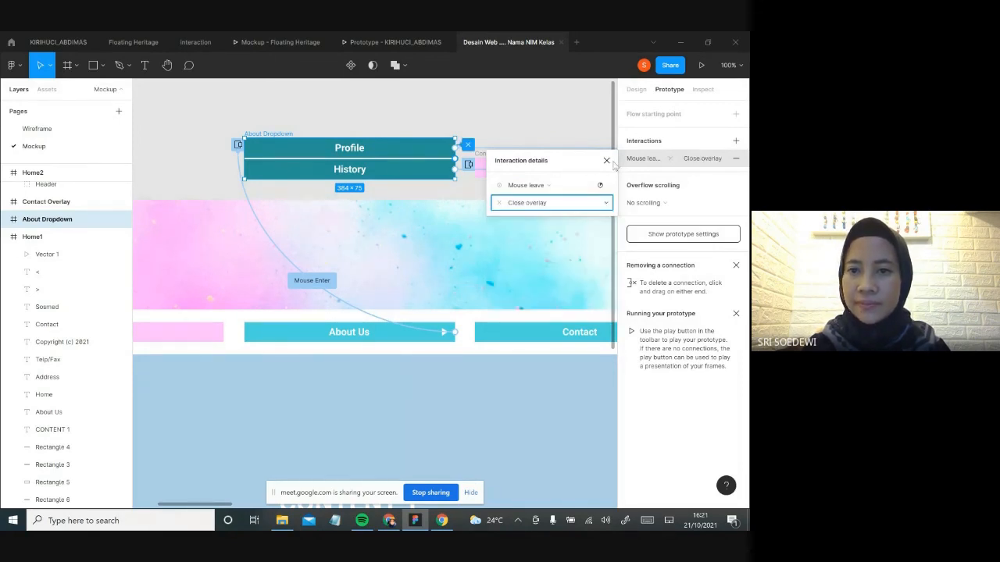
click(607, 161)
click(456, 116)
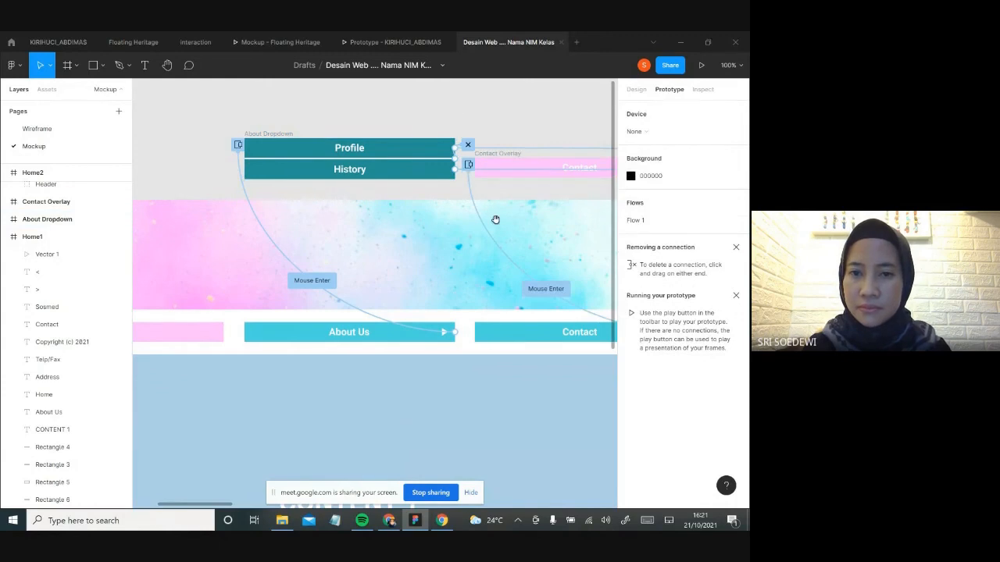
Remove the existing click interactions to About Us from the Profile and History rectangles in the About Dropdown frame.
drag(496, 218, 427, 205)
click(346, 135)
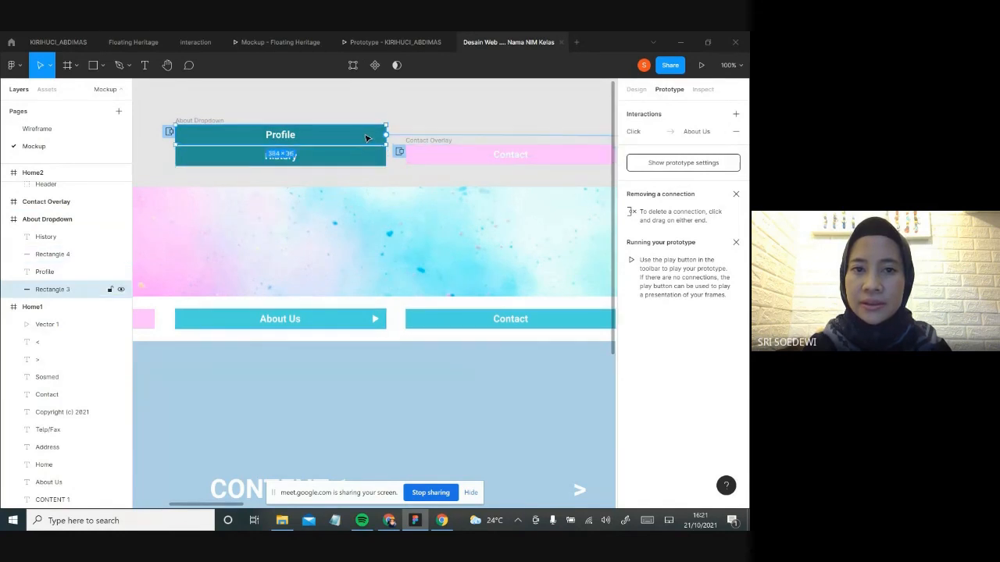
click(362, 164)
click(368, 142)
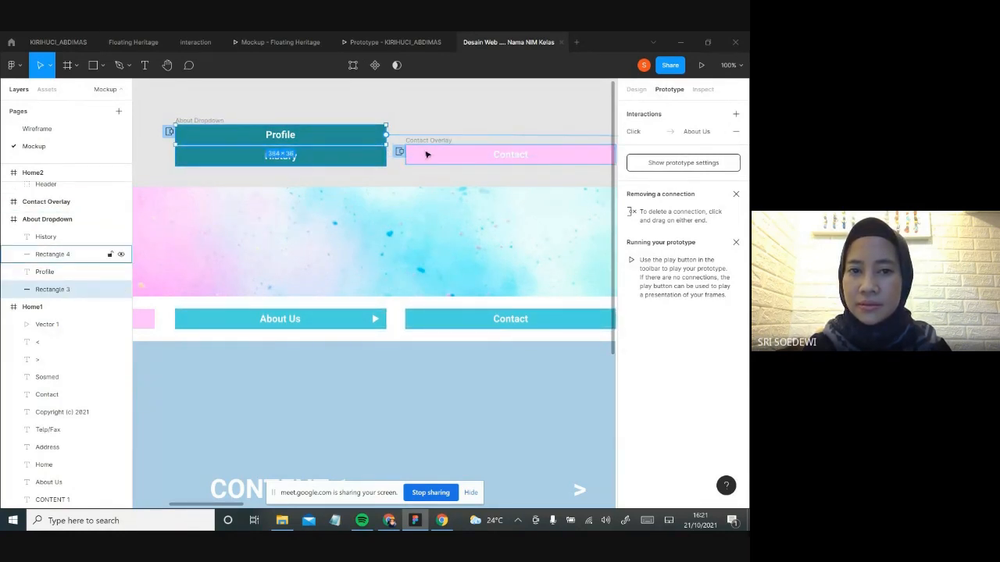
click(737, 135)
click(320, 160)
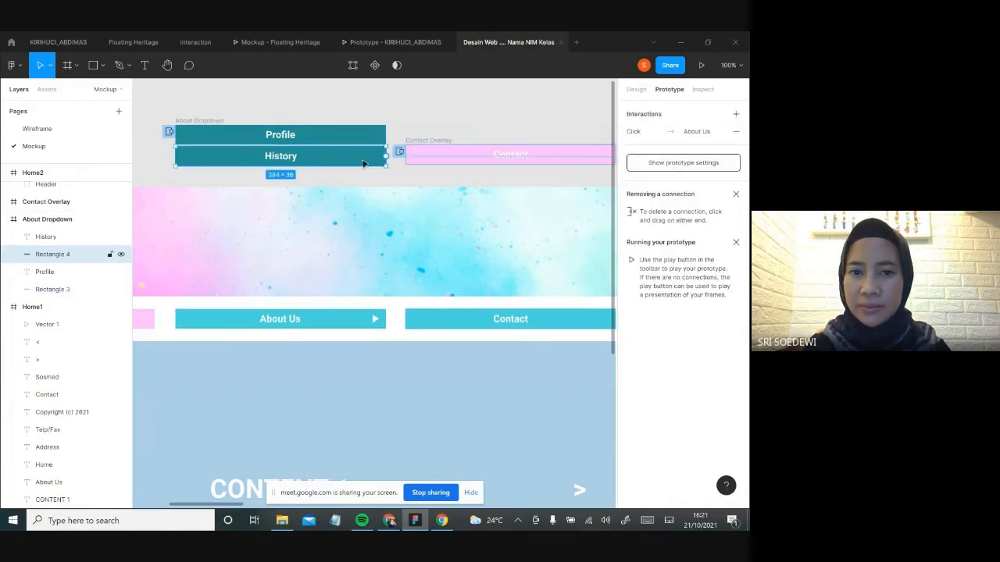
click(459, 152)
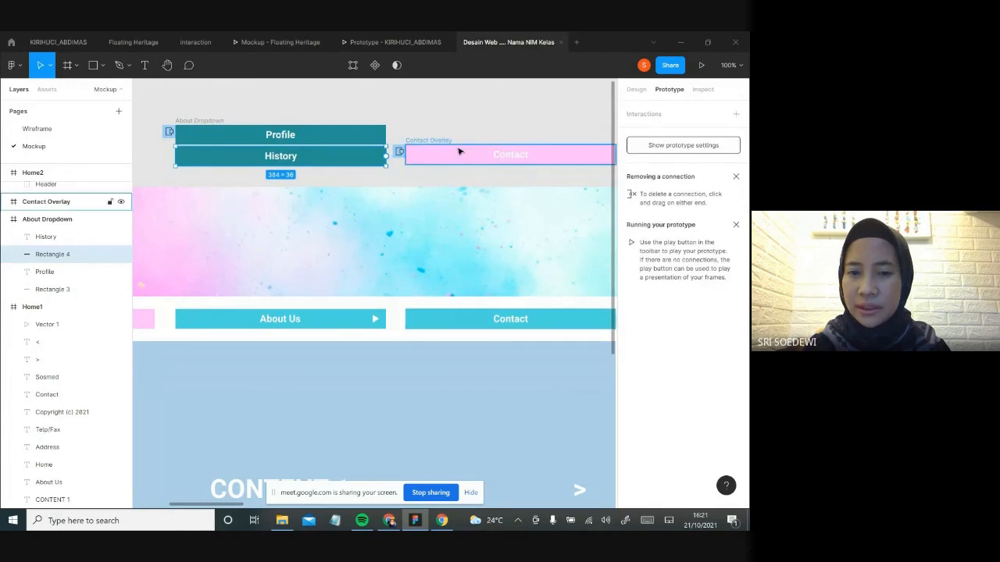
click(412, 109)
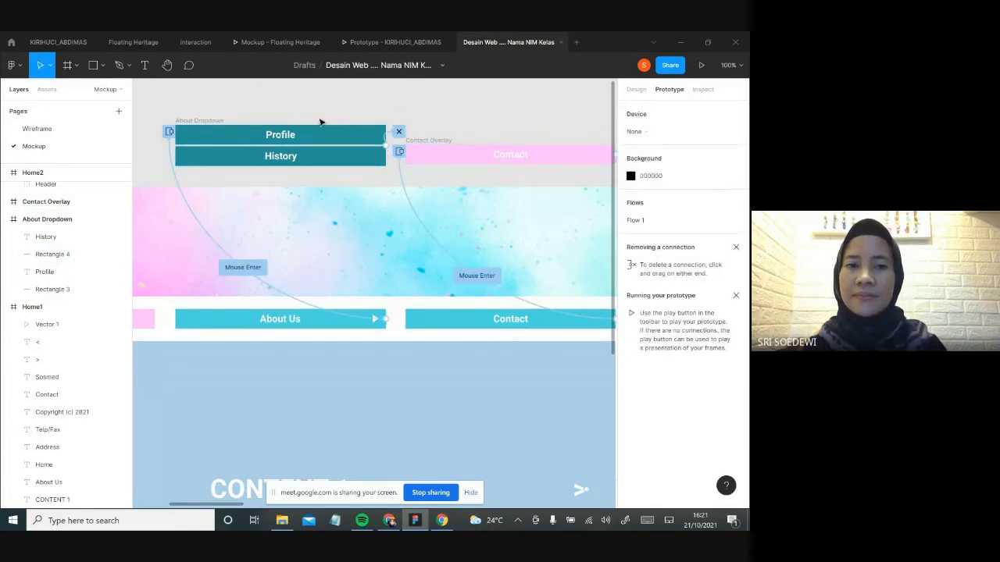
Run the prototype from the Home1 frame and test the About Us button's mouse-enter dropdown.
drag(290, 258, 503, 263)
click(160, 205)
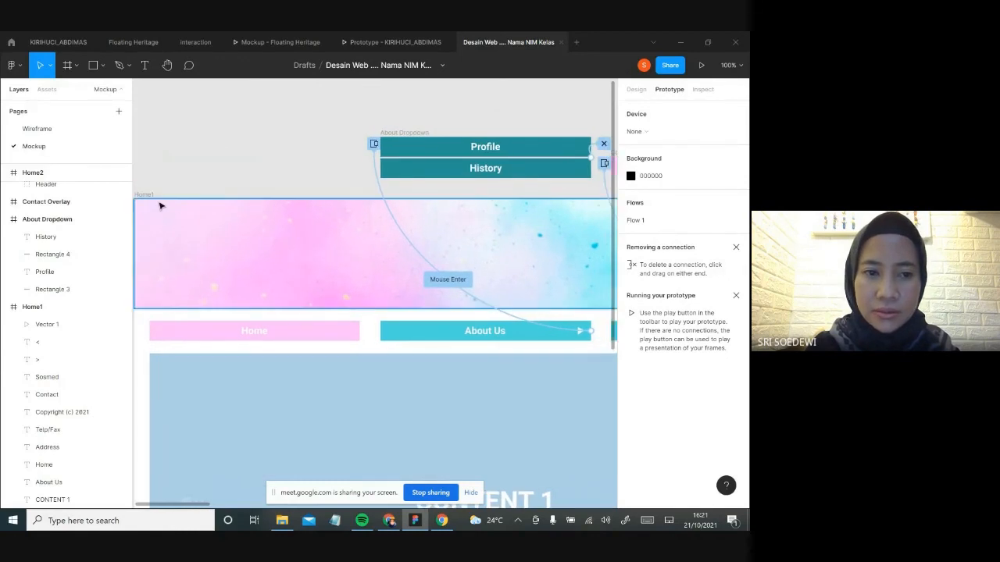
click(149, 200)
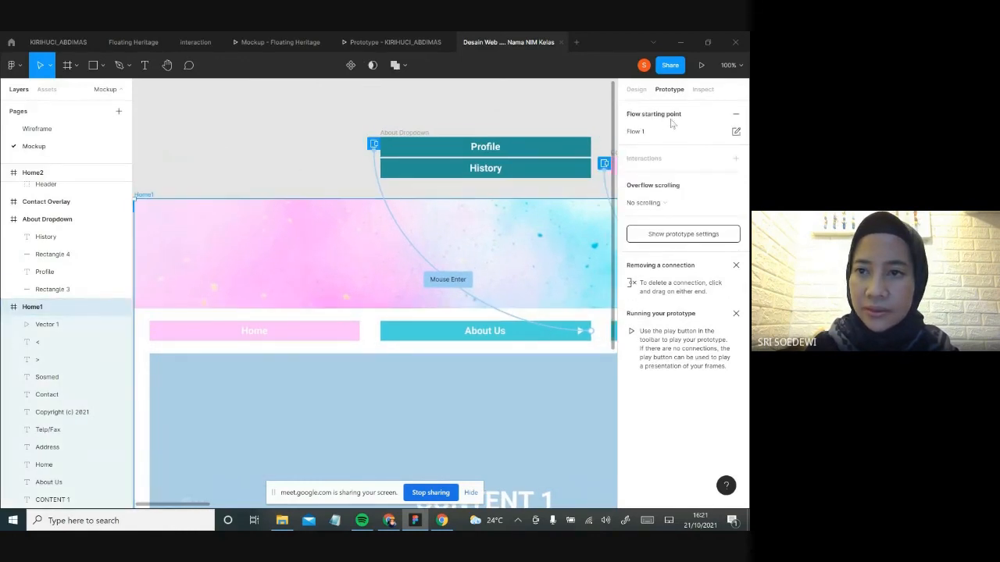
click(701, 66)
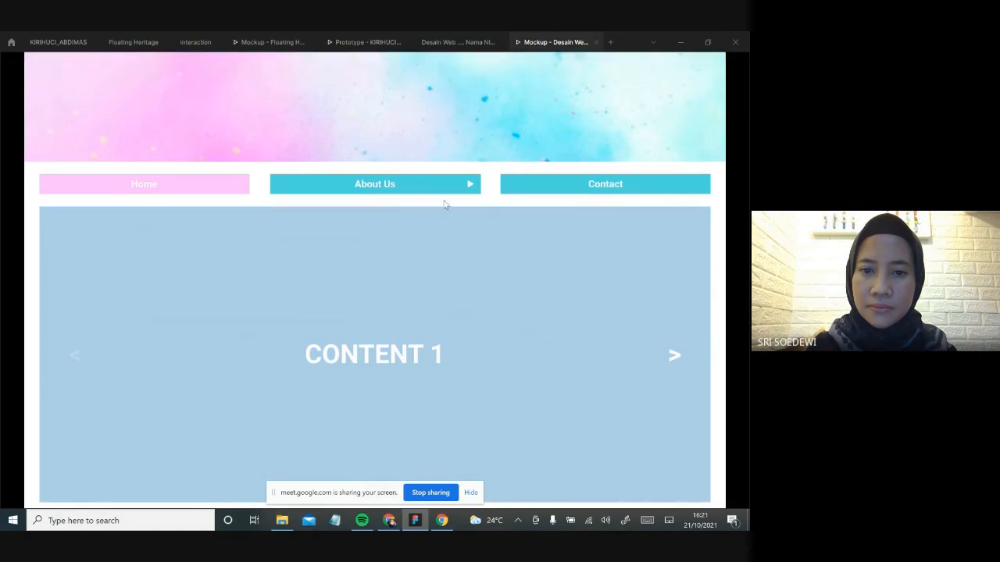
mouse_move(426, 187)
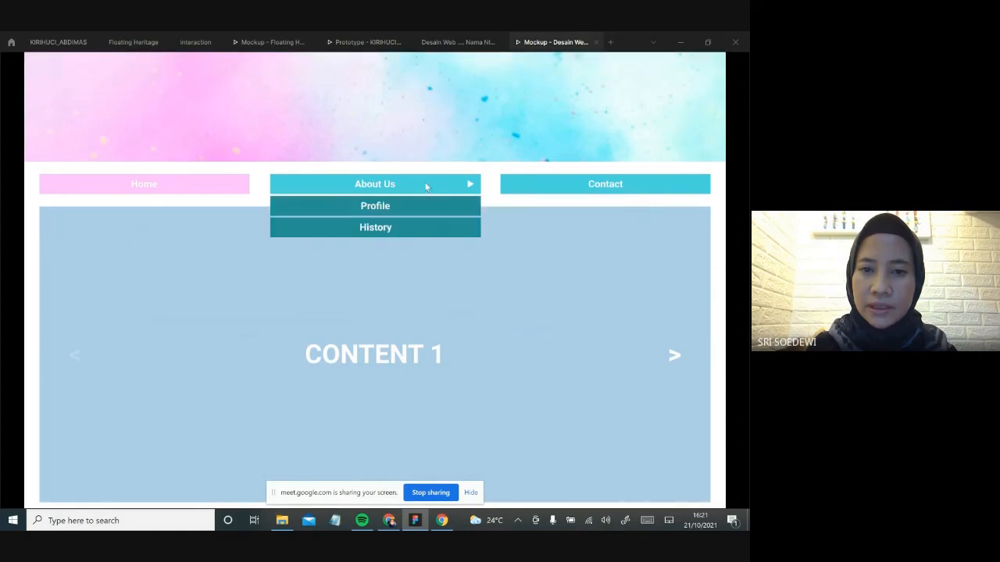